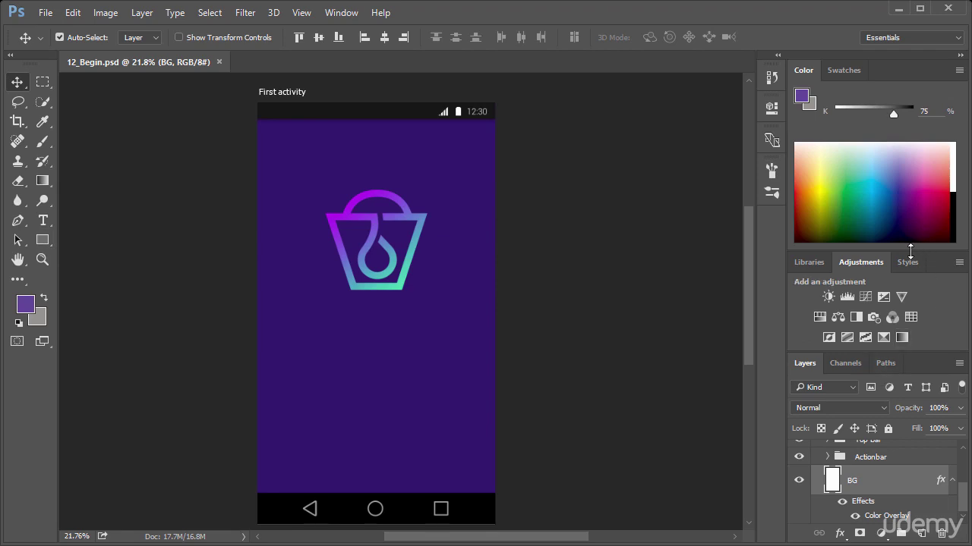
- Shrink the Color panel to give the Layers panel more height
{"action": "left_click_drag", "start_coordinate": [910, 251], "coordinate": [910, 162]}
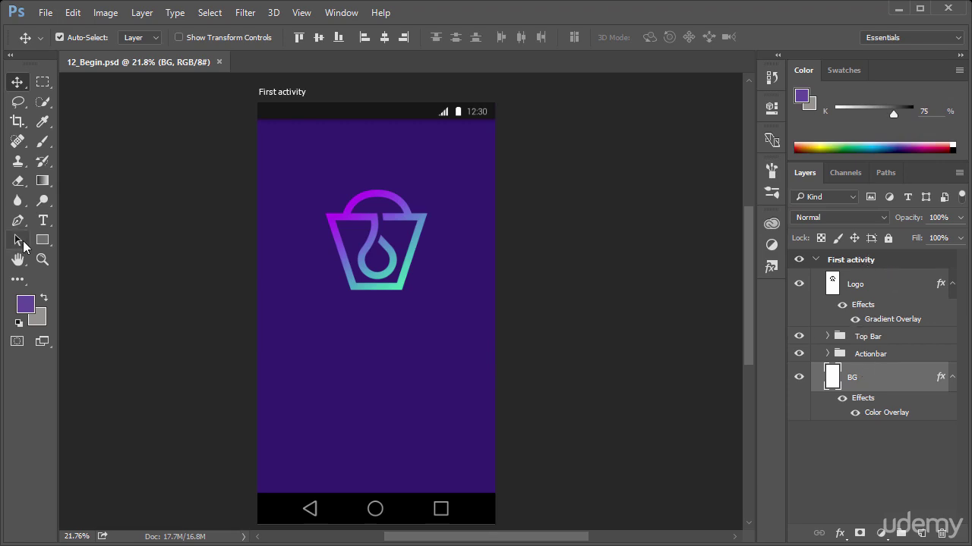
{"action": "left_click_drag", "start_coordinate": [42, 240], "coordinate": [110, 248]}
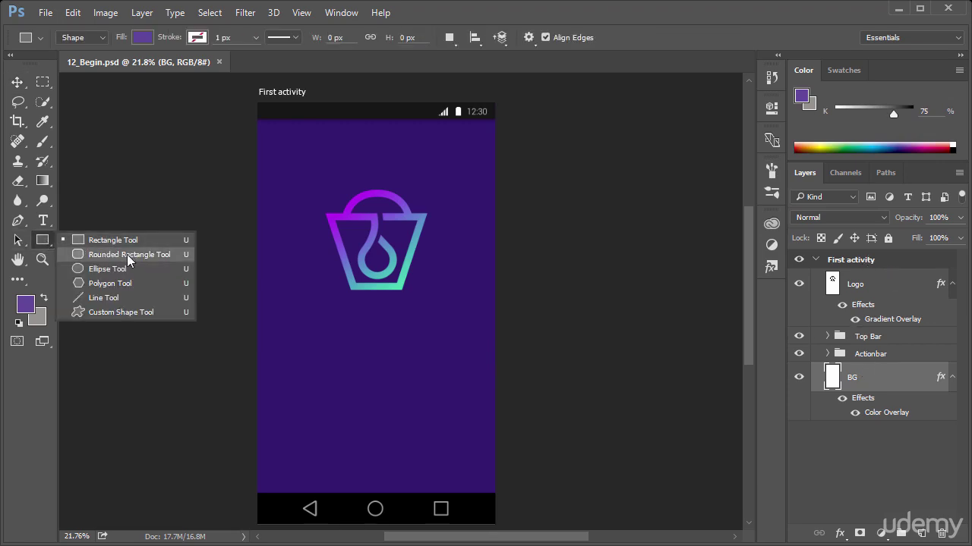
{"action": "left_click", "coordinate": [120, 257]}
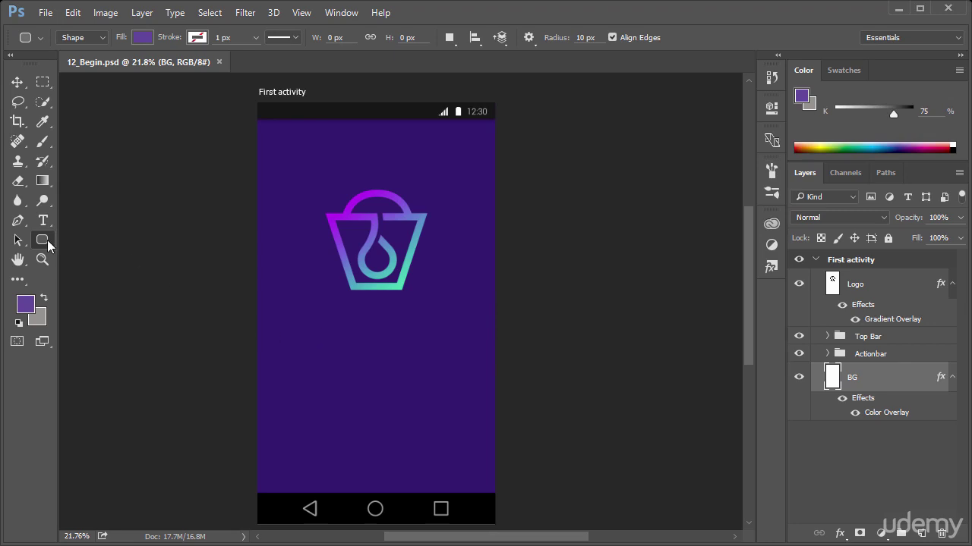
{"action": "left_click", "coordinate": [48, 244]}
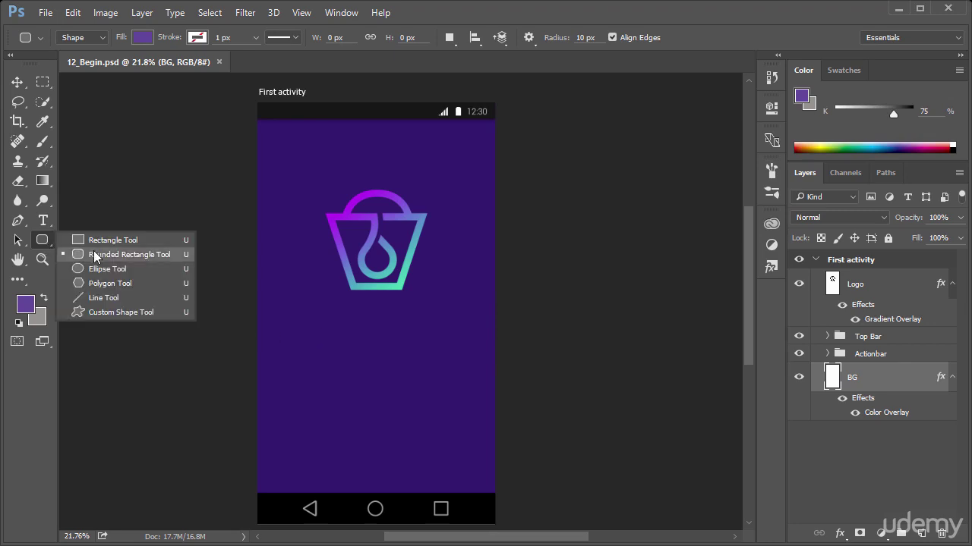
{"action": "left_click", "coordinate": [143, 255]}
{"action": "left_click_drag", "start_coordinate": [304, 324], "coordinate": [446, 377]}
{"action": "key", "text": "ctrl+z"}
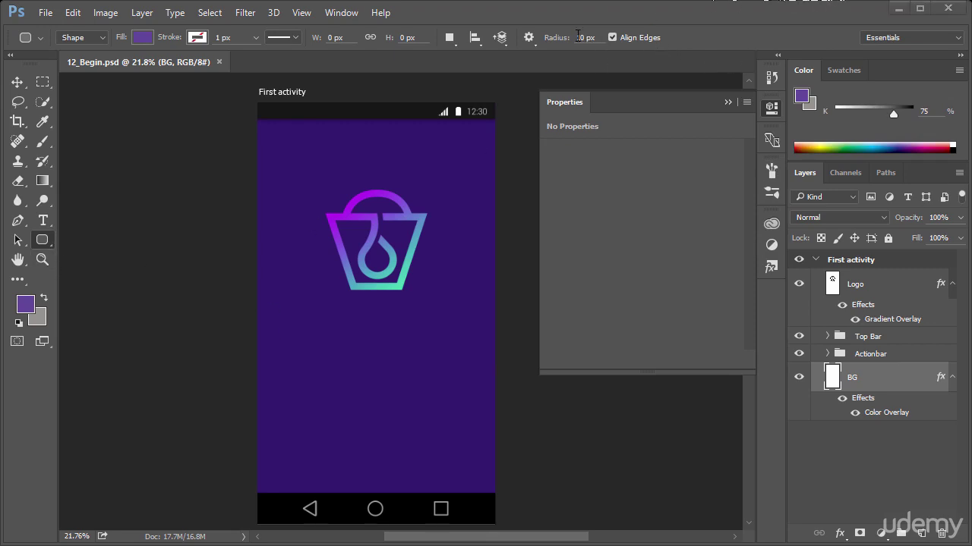
- Draw a rounded rectangle with a 15 px corner radius, about 1134 × 207 px, centred below the logo
{"action": "left_click_drag", "start_coordinate": [582, 40], "coordinate": [573, 38]}
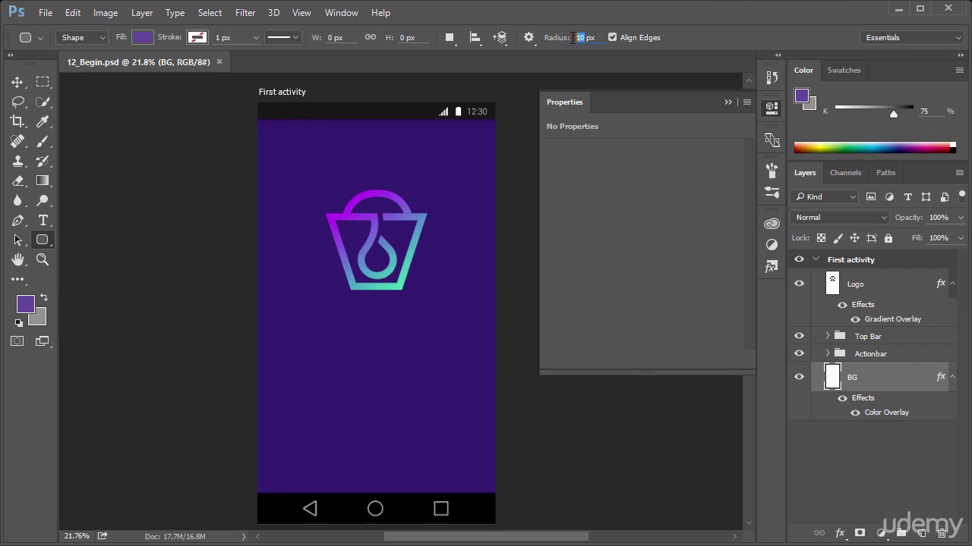
{"action": "left_click", "coordinate": [43, 259]}
{"action": "left_click", "coordinate": [400, 342]}
{"action": "left_click", "coordinate": [369, 342]}
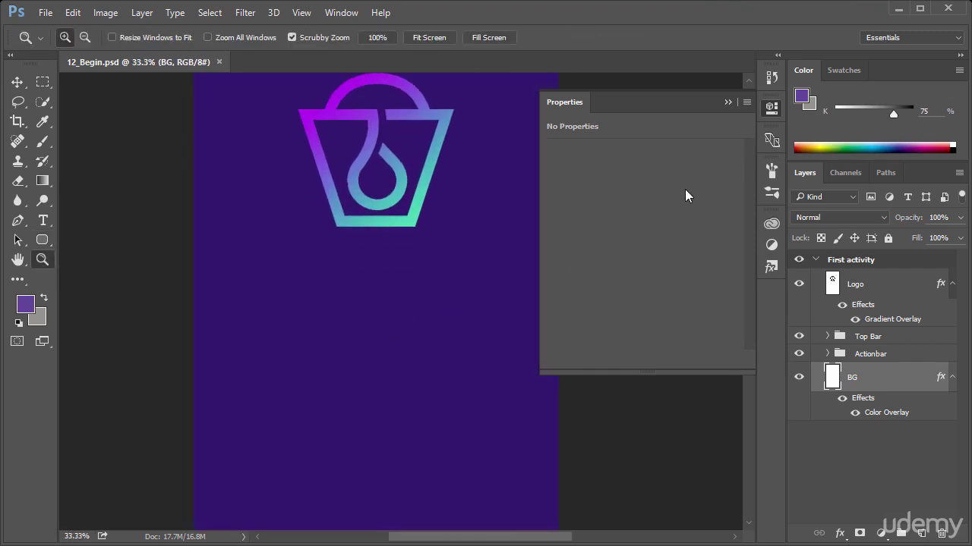
{"action": "left_click", "coordinate": [768, 108]}
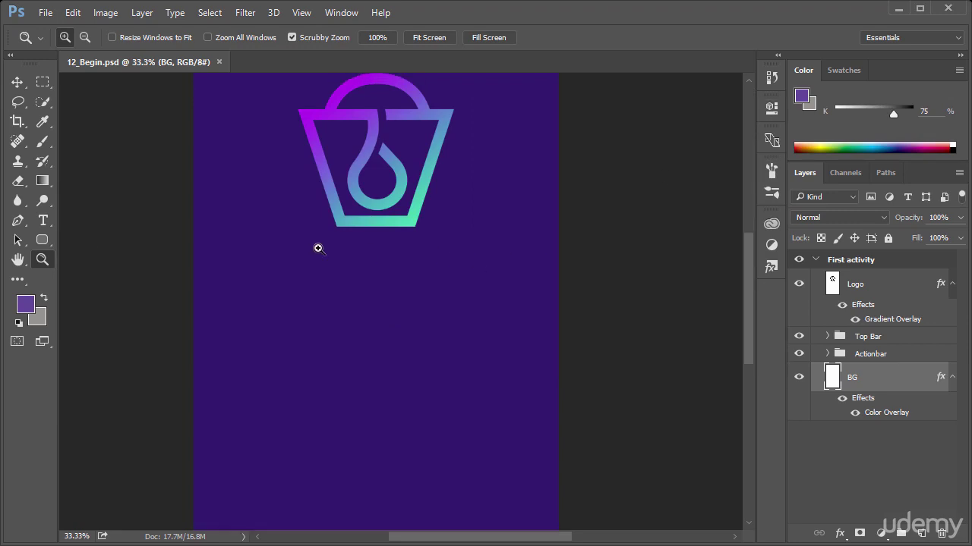
{"action": "left_click", "coordinate": [47, 237]}
{"action": "left_click", "coordinate": [87, 249]}
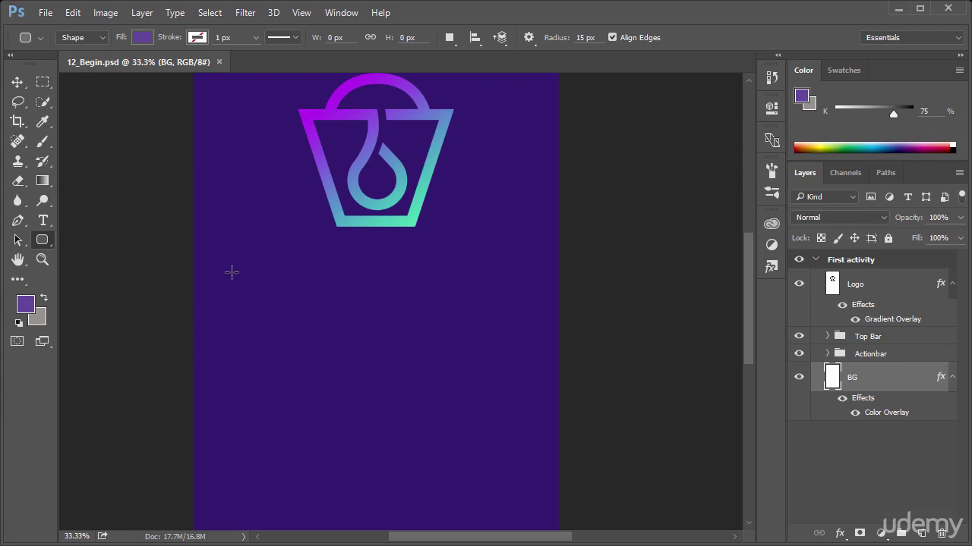
{"action": "left_click_drag", "start_coordinate": [232, 272], "coordinate": [518, 325]}
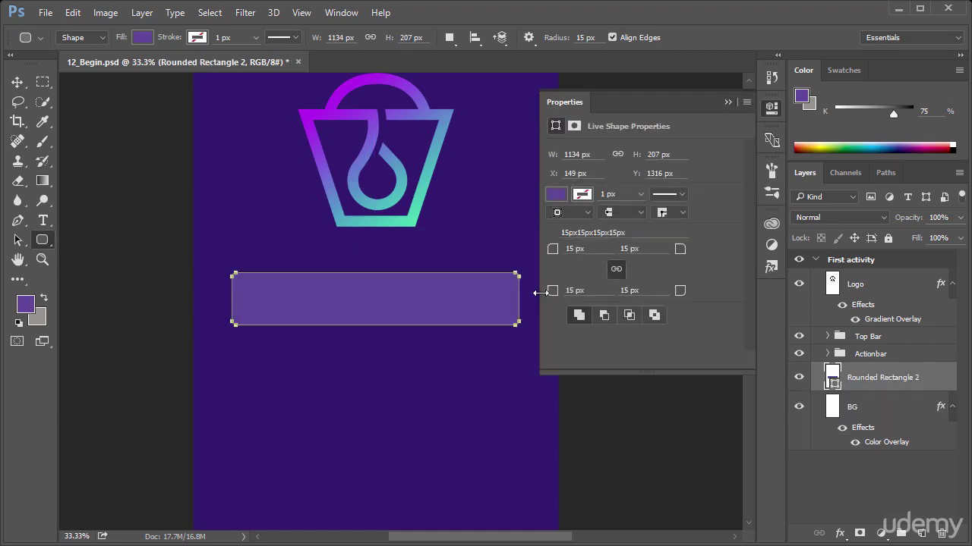
{"action": "left_click", "coordinate": [771, 109]}
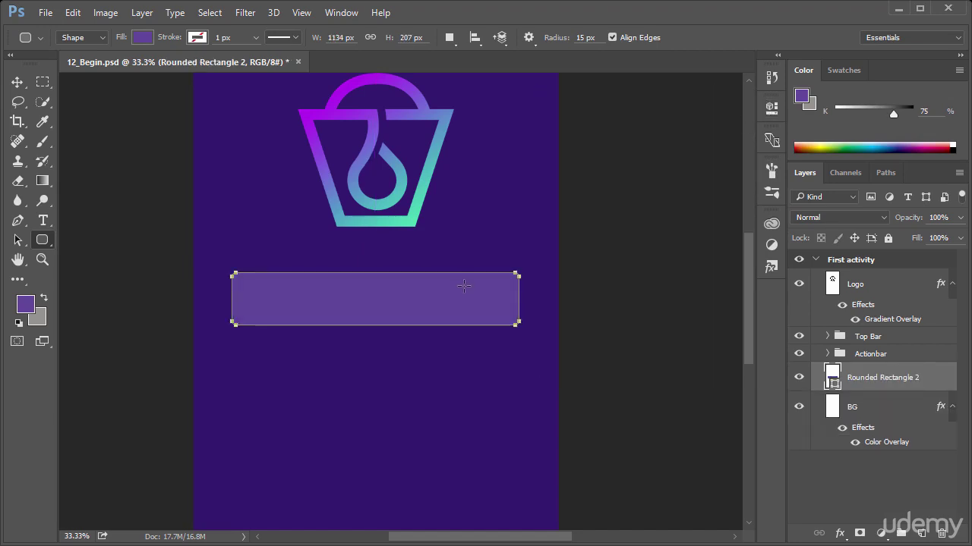
- Change the rounded rectangle's fill to 34186d, sampled from the dark purple background
{"action": "left_click", "coordinate": [42, 82]}
{"action": "left_click", "coordinate": [17, 82]}
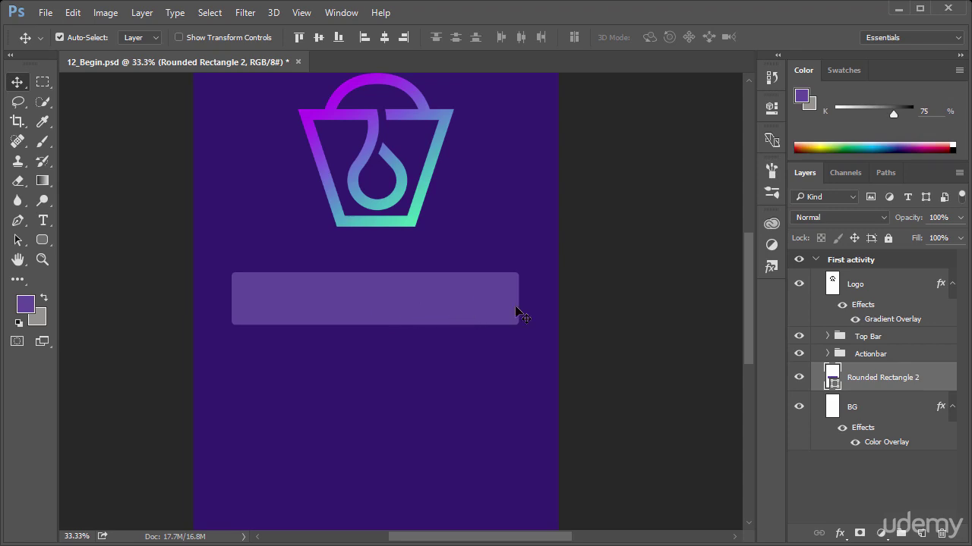
{"action": "double_click", "coordinate": [833, 376]}
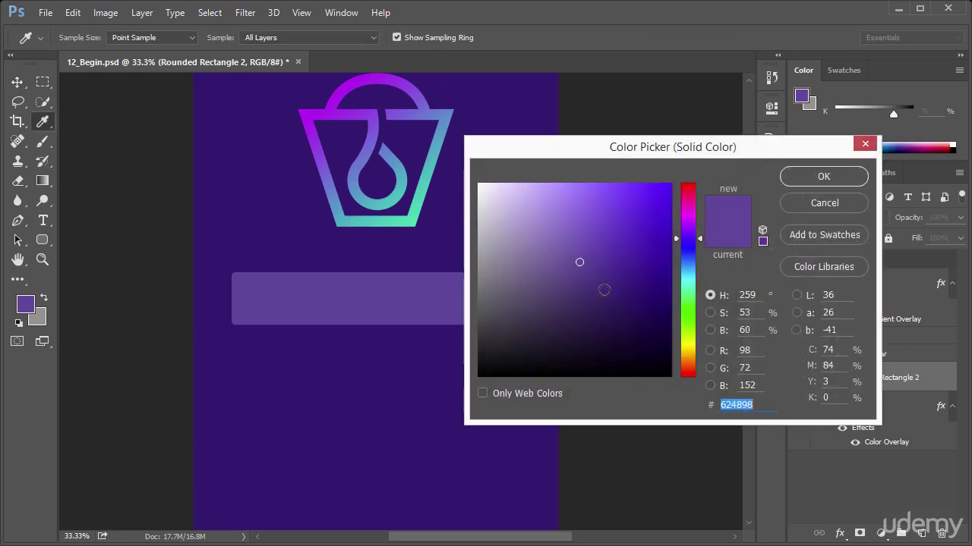
{"action": "left_click", "coordinate": [405, 255]}
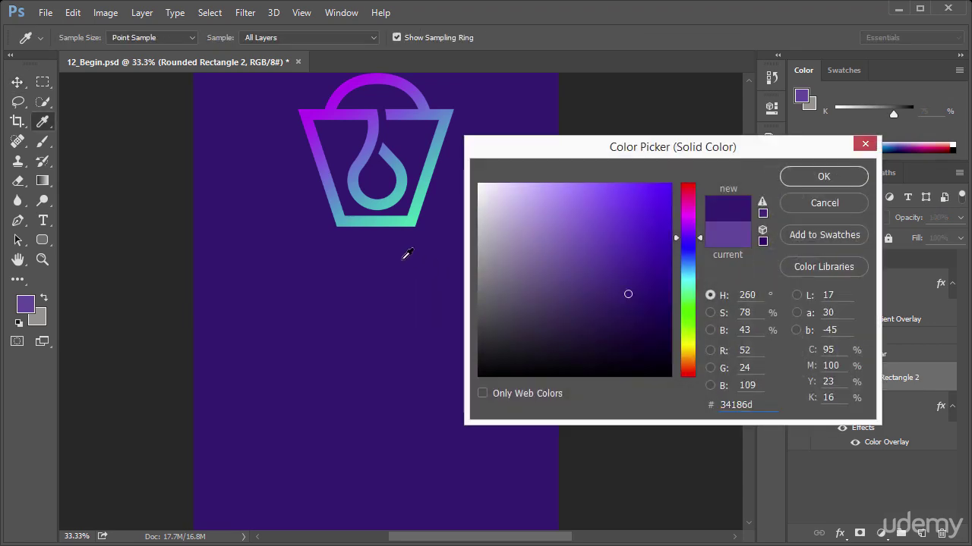
{"action": "left_click", "coordinate": [824, 176]}
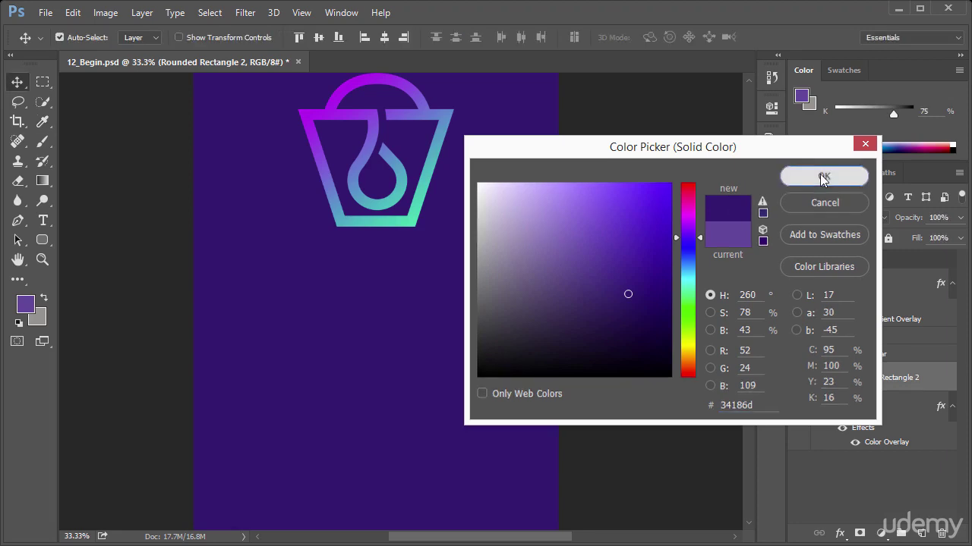
- Add a 3 px inside Stroke effect to the rounded rectangle
{"action": "double_click", "coordinate": [941, 377]}
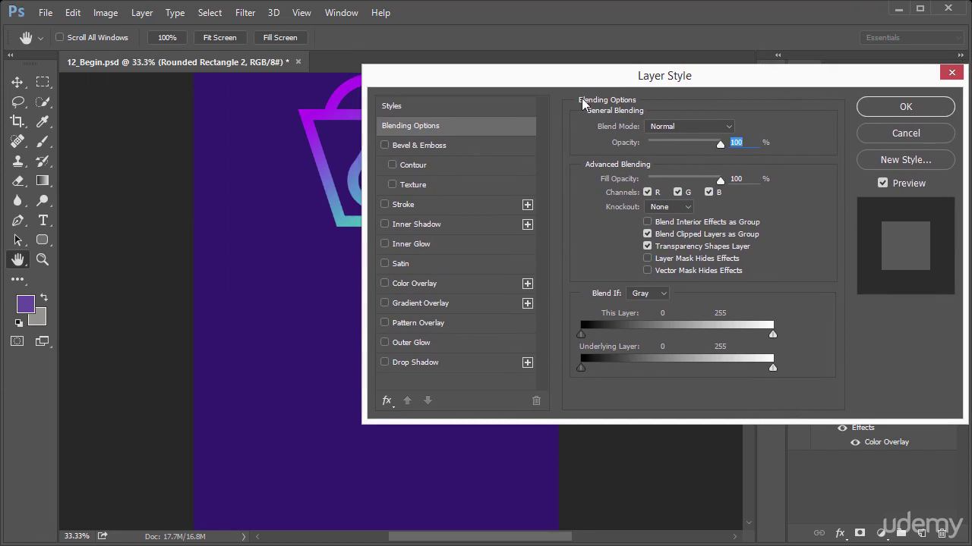
{"action": "left_click", "coordinate": [385, 204]}
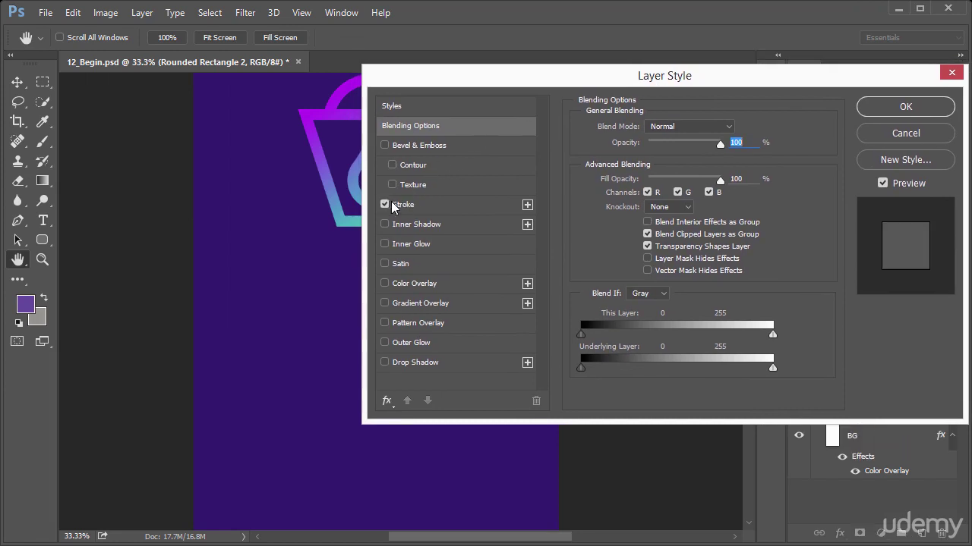
{"action": "left_click", "coordinate": [412, 206]}
{"action": "left_click_drag", "start_coordinate": [527, 87], "coordinate": [582, 155]}
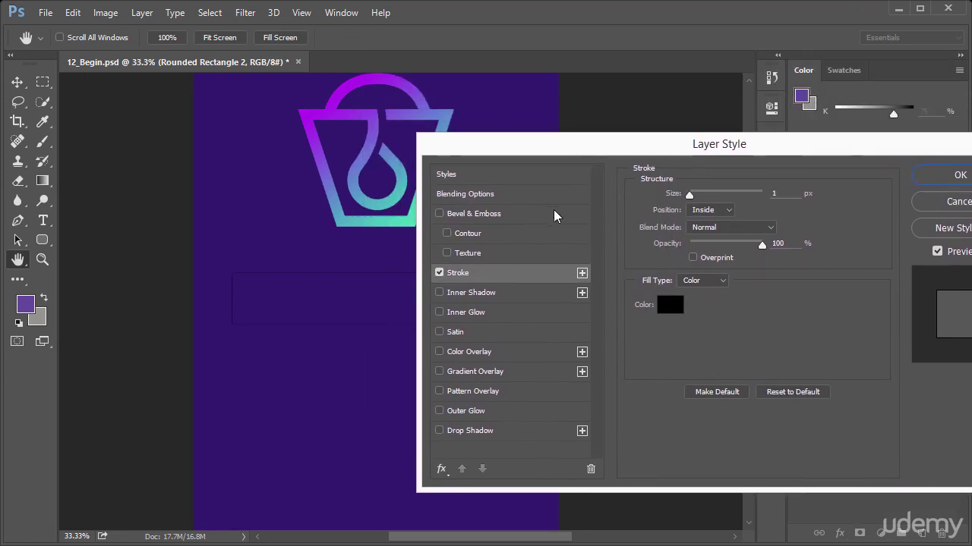
{"action": "double_click", "coordinate": [774, 193]}
{"action": "type", "text": "3"}
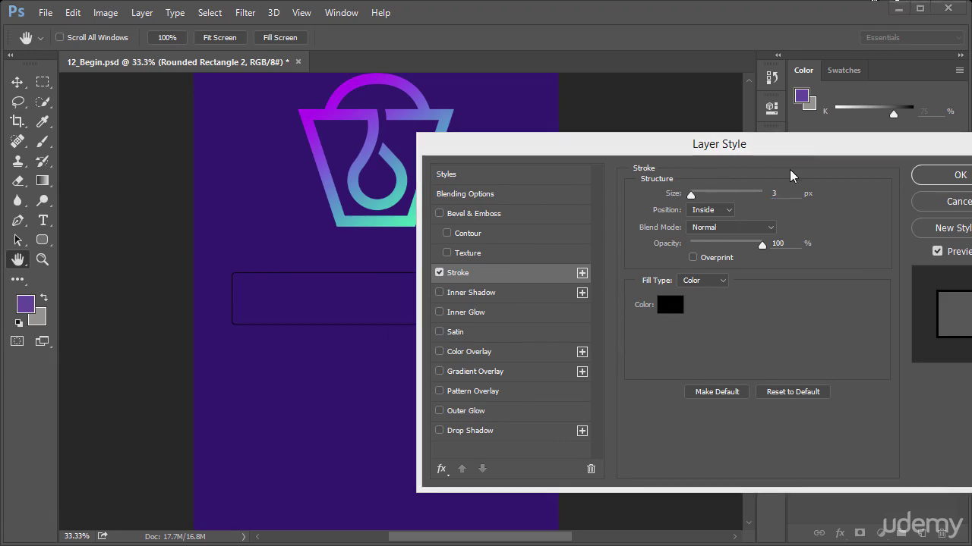
- Set the rounded rectangle's stroke colour to b691ff and apply the layer style
{"action": "left_click", "coordinate": [673, 305]}
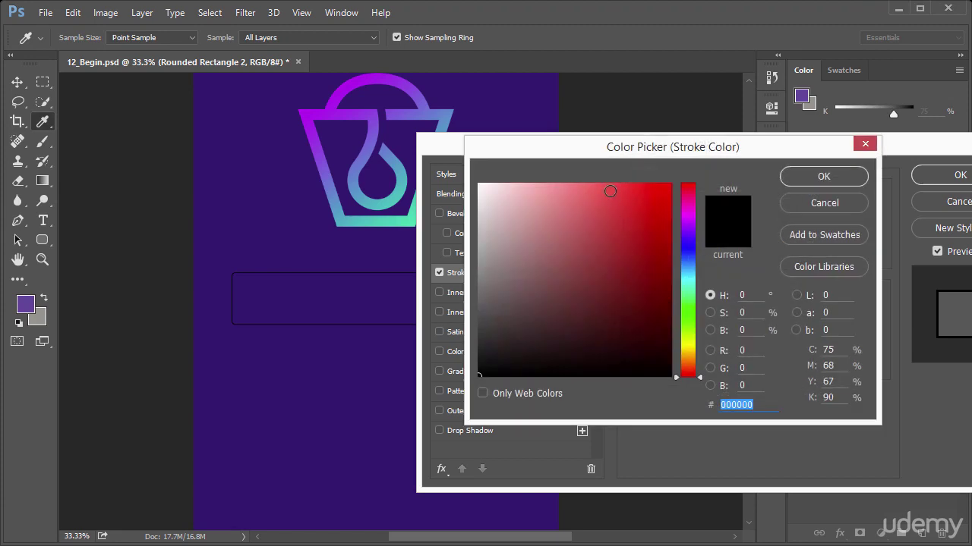
{"action": "type", "text": "b691ff"}
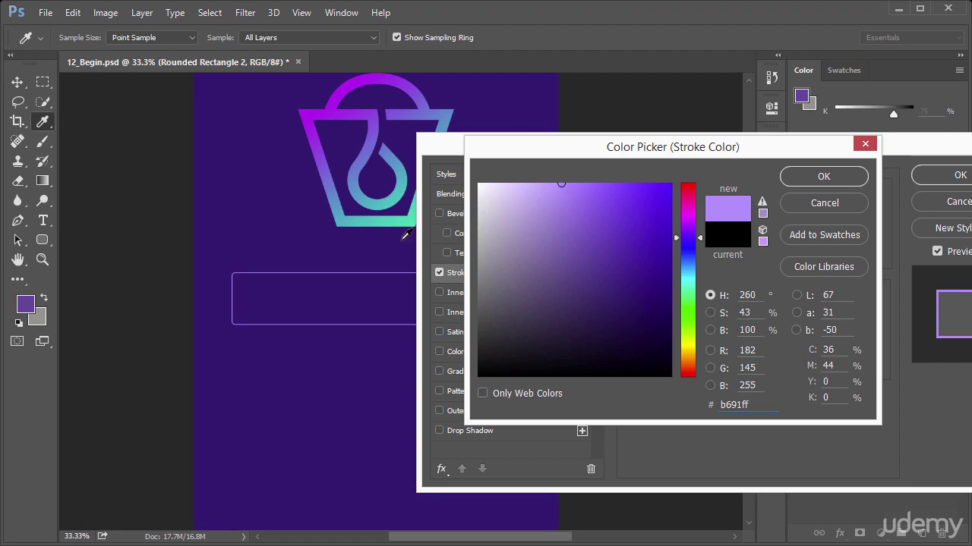
{"action": "left_click", "coordinate": [846, 178]}
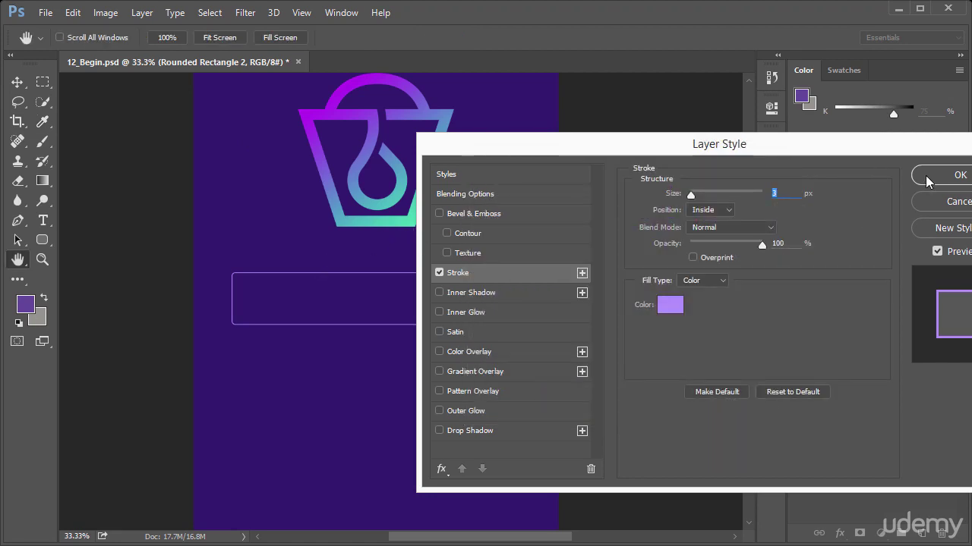
{"action": "left_click", "coordinate": [926, 176]}
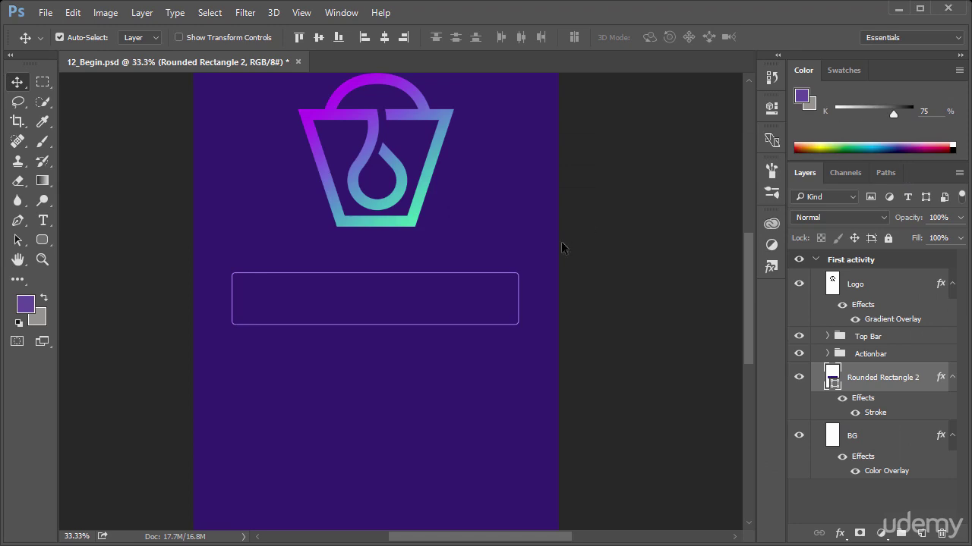
- Add a centre-aligned text box inside the rounded rectangle reading "Add a drop"
{"action": "left_click", "coordinate": [43, 221]}
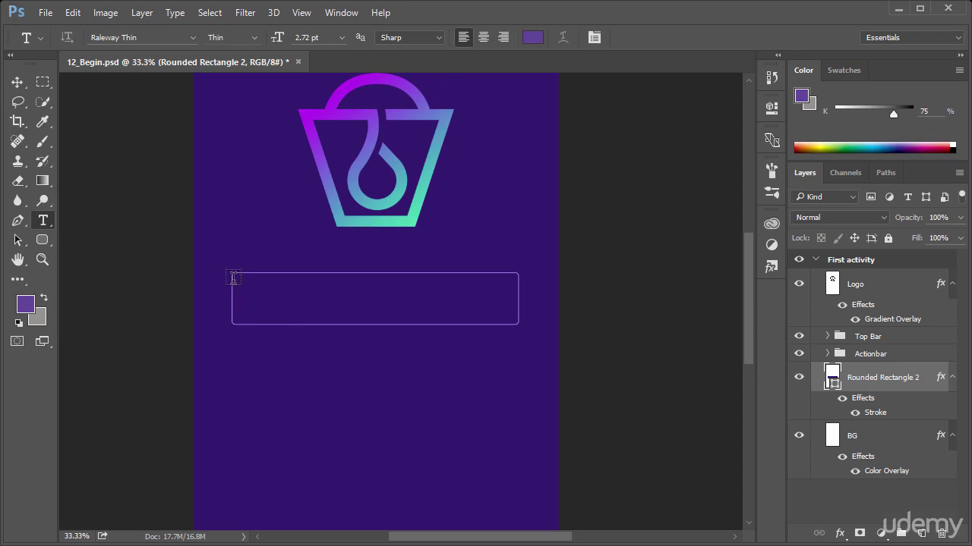
{"action": "left_click_drag", "start_coordinate": [233, 278], "coordinate": [518, 318]}
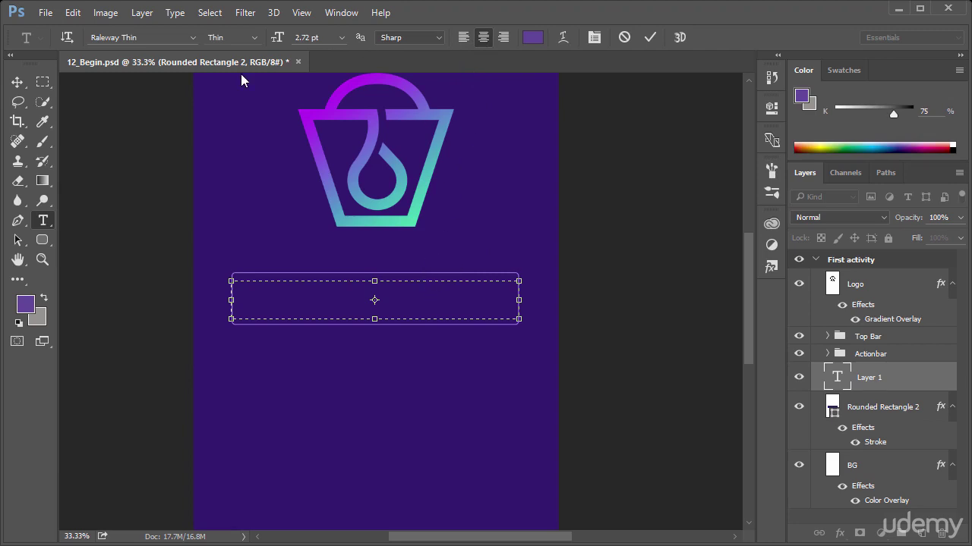
{"action": "left_click", "coordinate": [16, 82]}
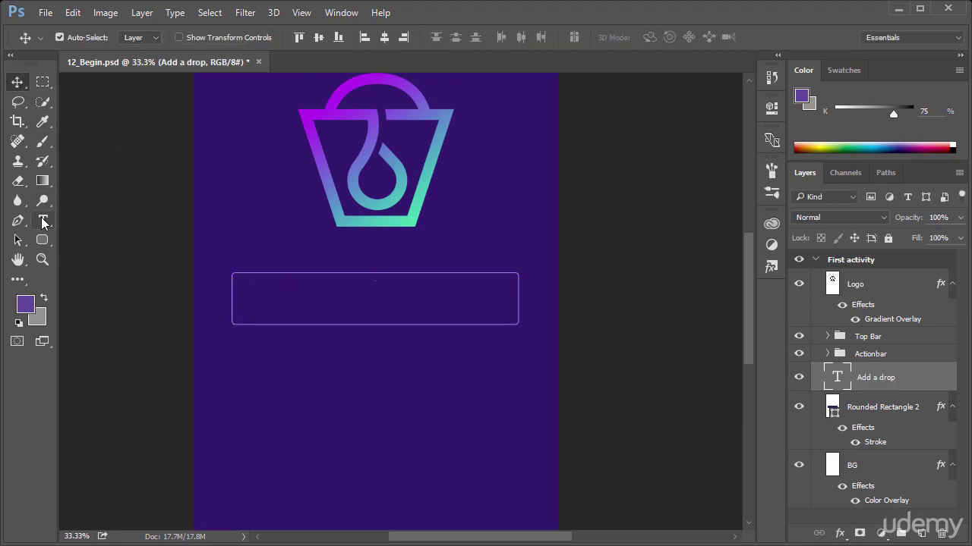
- Set the "Add a drop" text to 72 pt and colour it white (ffffff)
{"action": "left_click", "coordinate": [43, 222]}
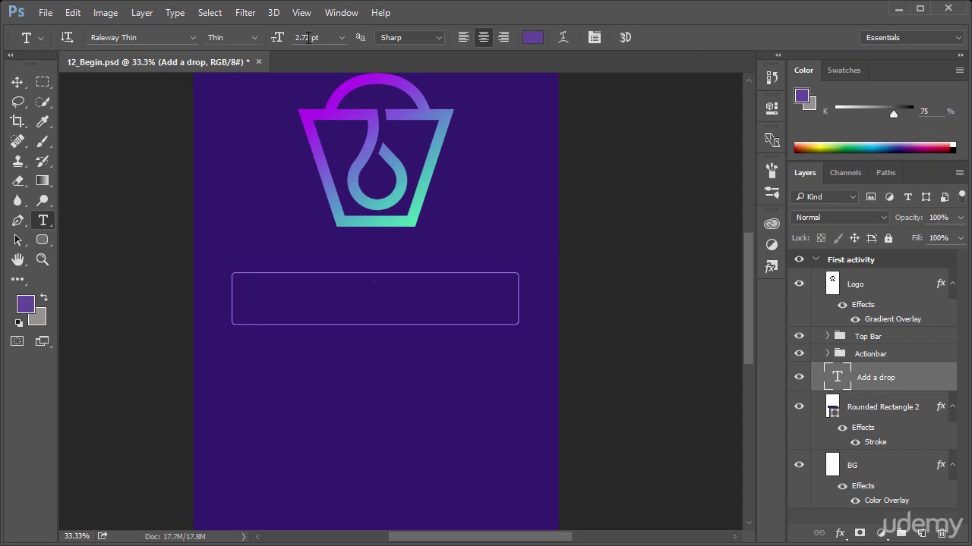
{"action": "left_click", "coordinate": [340, 37]}
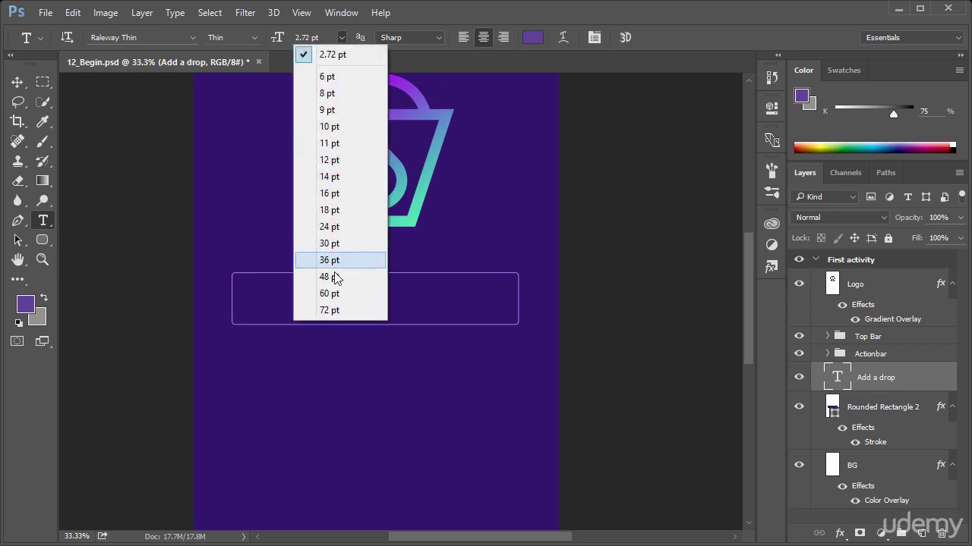
{"action": "left_click", "coordinate": [340, 312]}
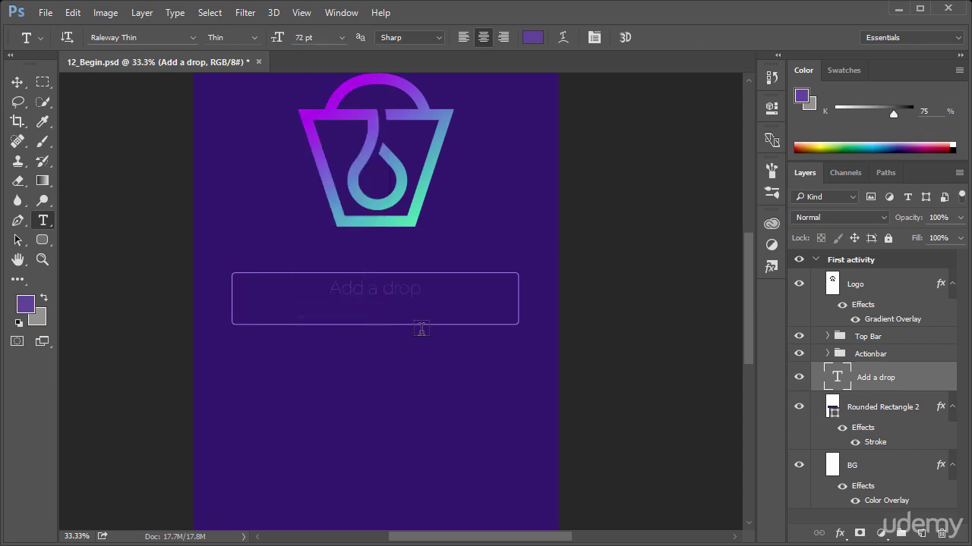
{"action": "left_click", "coordinate": [531, 39]}
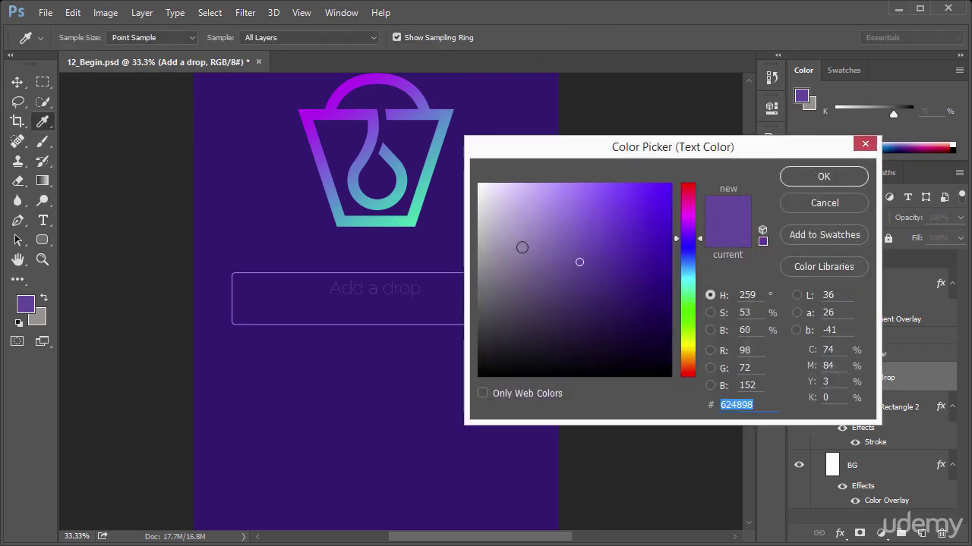
{"action": "type", "text": "ffffff"}
{"action": "left_click", "coordinate": [800, 179]}
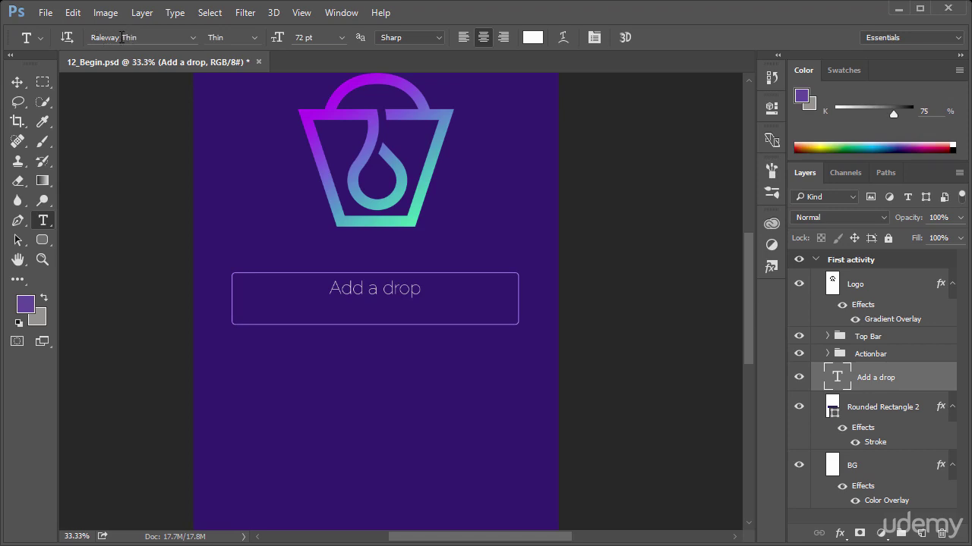
- Set the "Add a drop" text size to 87 pt, keeping the Raleway Thin style
{"action": "left_click", "coordinate": [256, 38]}
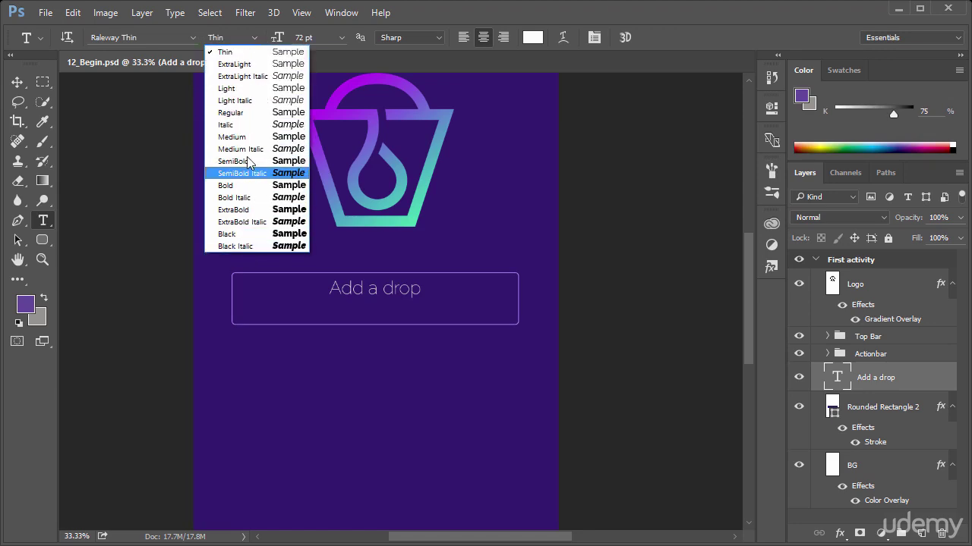
{"action": "left_click", "coordinate": [252, 37]}
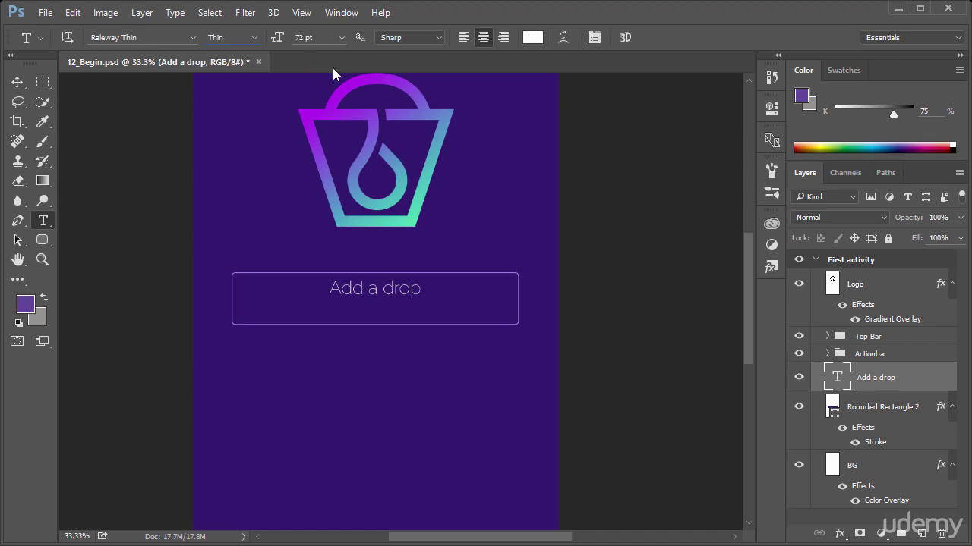
{"action": "left_click", "coordinate": [304, 37]}
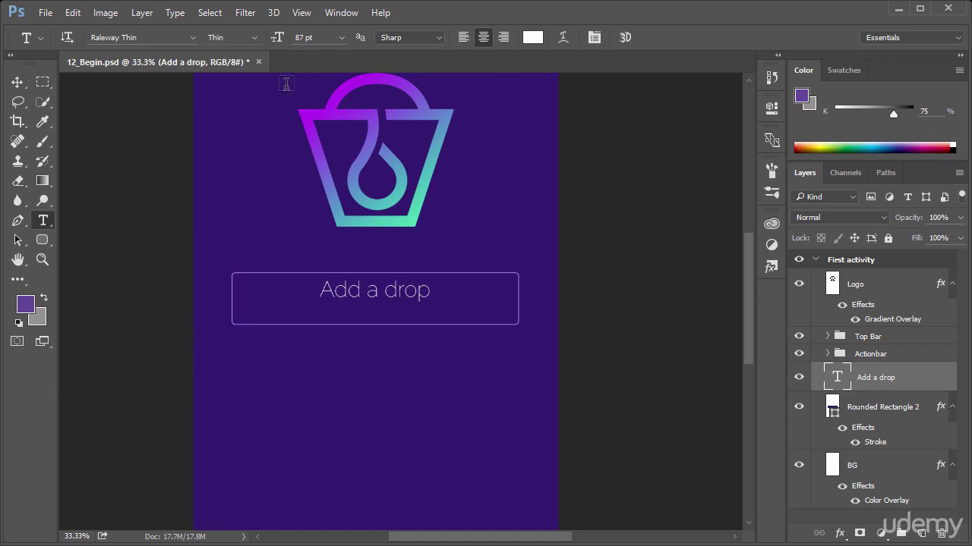
{"action": "left_click", "coordinate": [18, 83]}
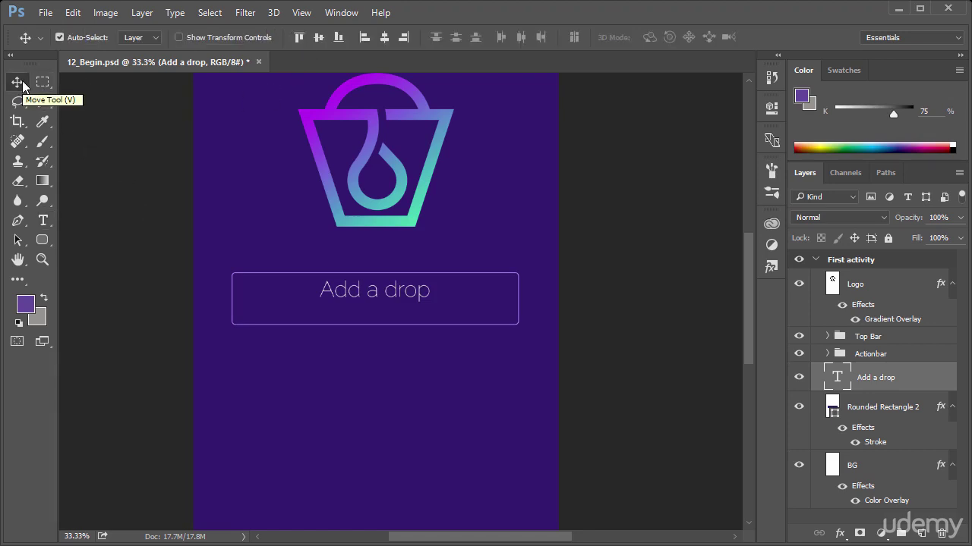
- Nudge the "Add a drop" text down until it is vertically centred inside the rounded rectangle
{"action": "key", "text": "Down"}
{"action": "key", "text": "Down"}
{"action": "key", "text": "Down"}
{"action": "key", "text": "Down"}
{"action": "key", "text": "Down"}
{"action": "key", "text": "Down"}
{"action": "key", "text": "Down"}
{"action": "key", "text": "Down"}
{"action": "key", "text": "Down"}
{"action": "key", "text": "Down"}
{"action": "key", "text": "Down"}
{"action": "key", "text": "Down"}
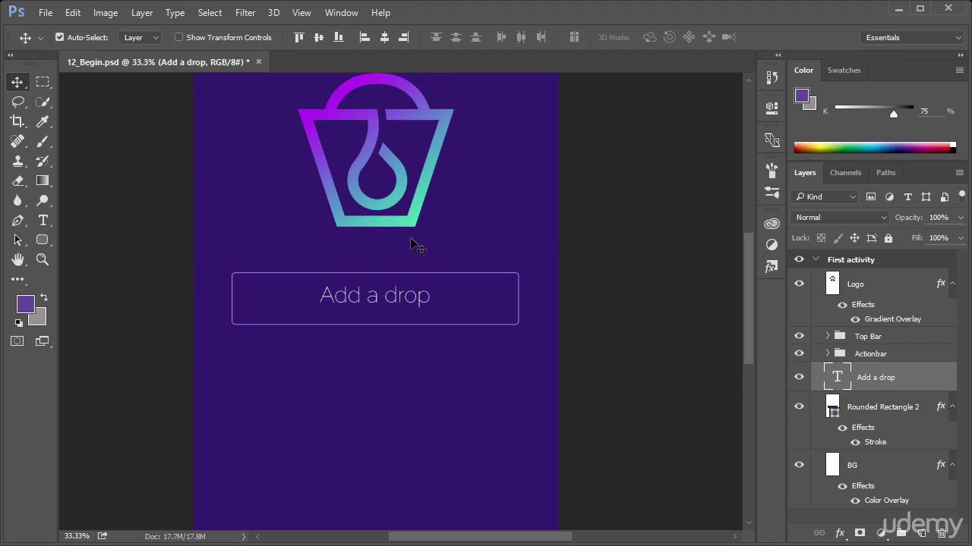
{"action": "key", "text": "Down"}
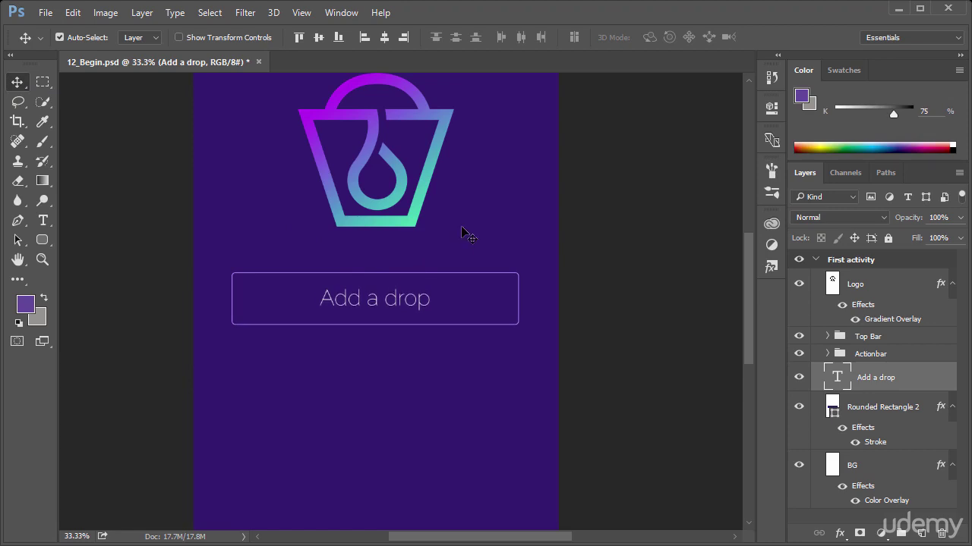
- Select the "Add a drop" text and its rounded rectangle together and move them straight down, farther below the logo
{"action": "left_click", "coordinate": [885, 408], "text": "shift"}
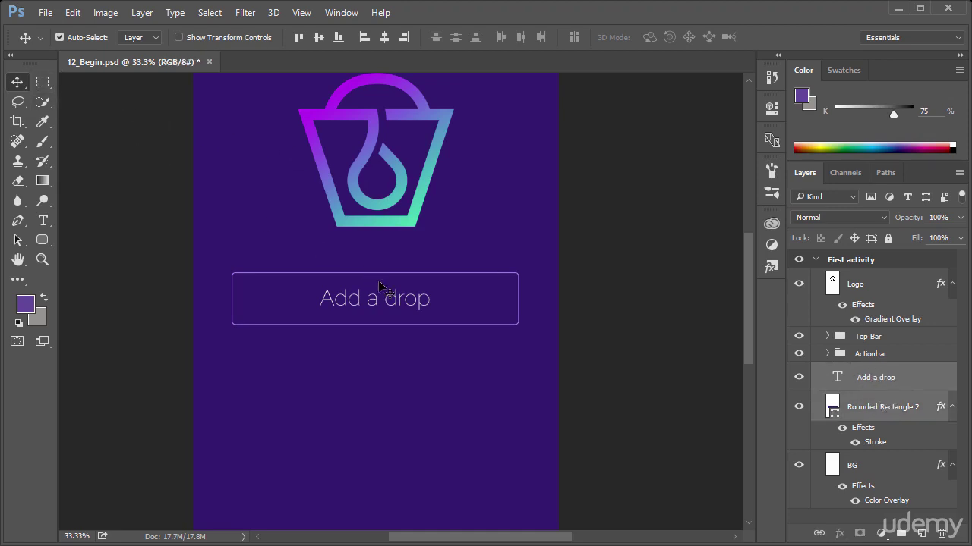
{"action": "scroll", "coordinate": [419, 305], "scroll_direction": "down", "scroll_amount": 3}
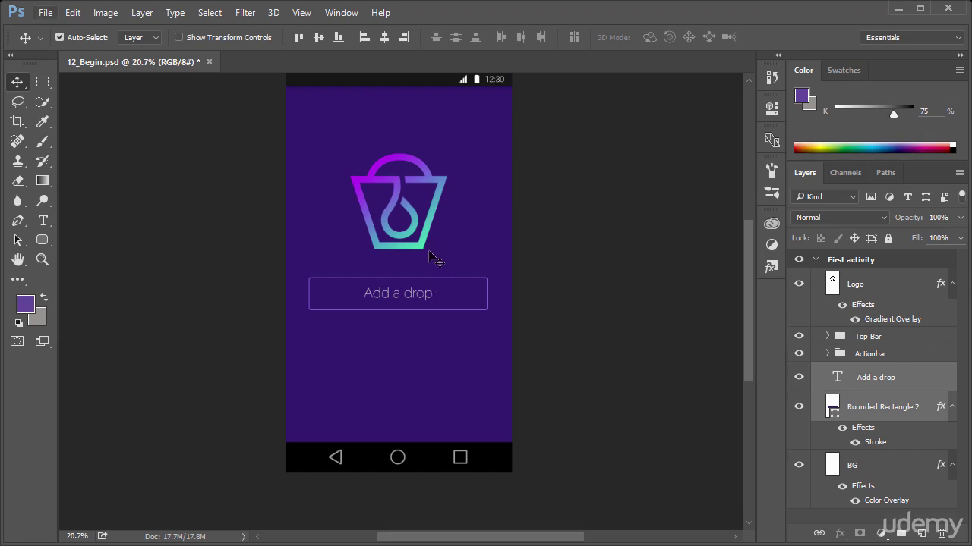
{"action": "left_click_drag", "start_coordinate": [410, 295], "coordinate": [408, 328]}
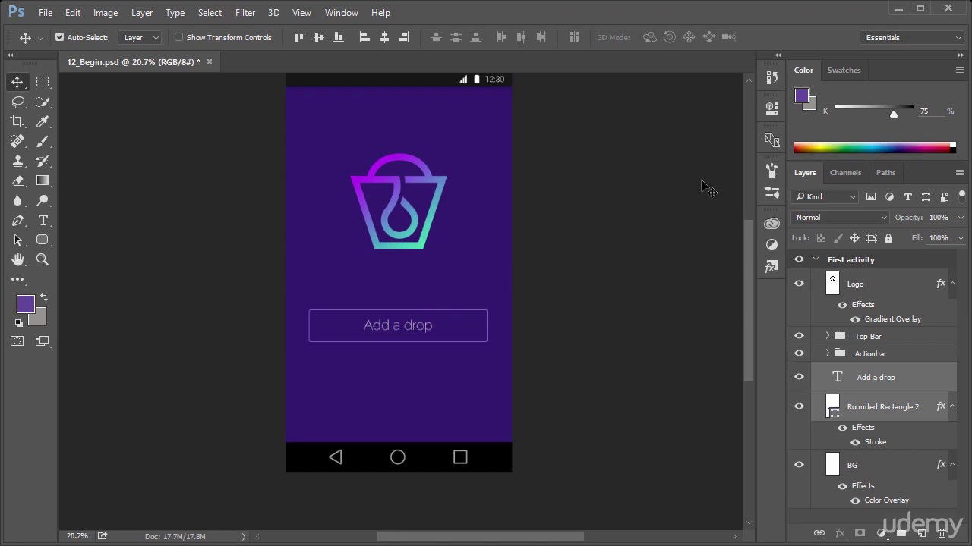
{"action": "scroll", "coordinate": [618, 222], "scroll_direction": "up", "scroll_amount": 1}
{"action": "scroll", "coordinate": [615, 223], "scroll_direction": "up", "scroll_amount": 1}
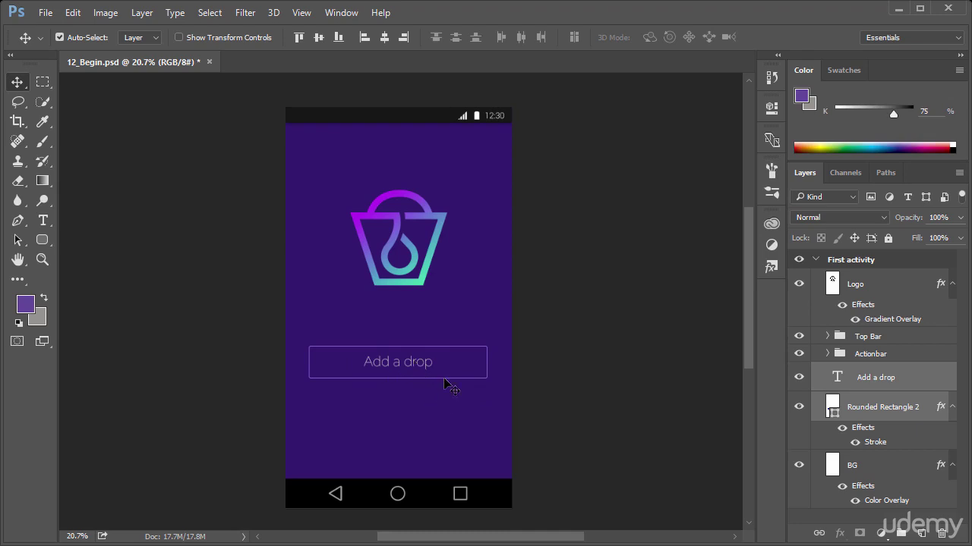
- Add a new layer directly above BG and set up a soft round brush of 1457 px with 0% hardness
{"action": "left_click", "coordinate": [885, 465]}
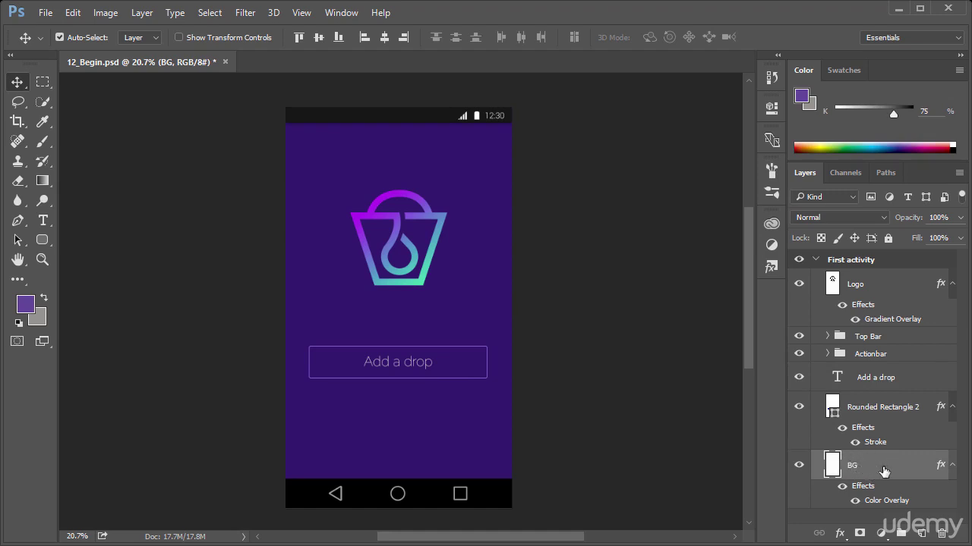
{"action": "left_click", "coordinate": [923, 534]}
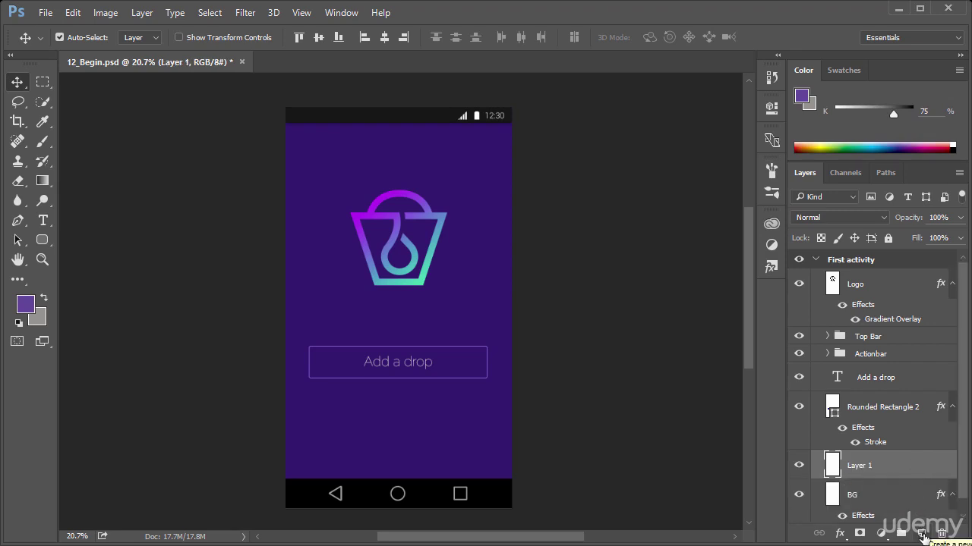
{"action": "right_click", "coordinate": [51, 179]}
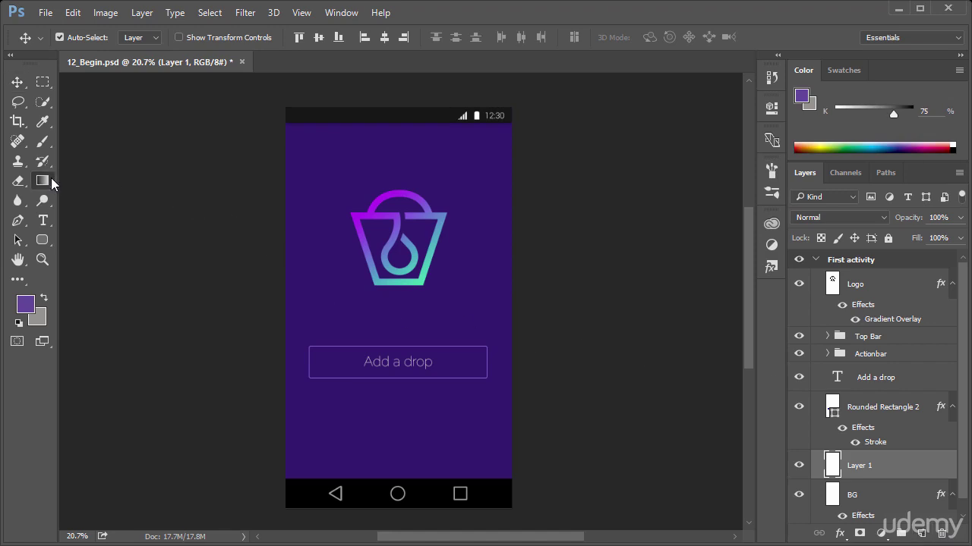
{"action": "right_click", "coordinate": [42, 143]}
{"action": "left_click", "coordinate": [80, 144]}
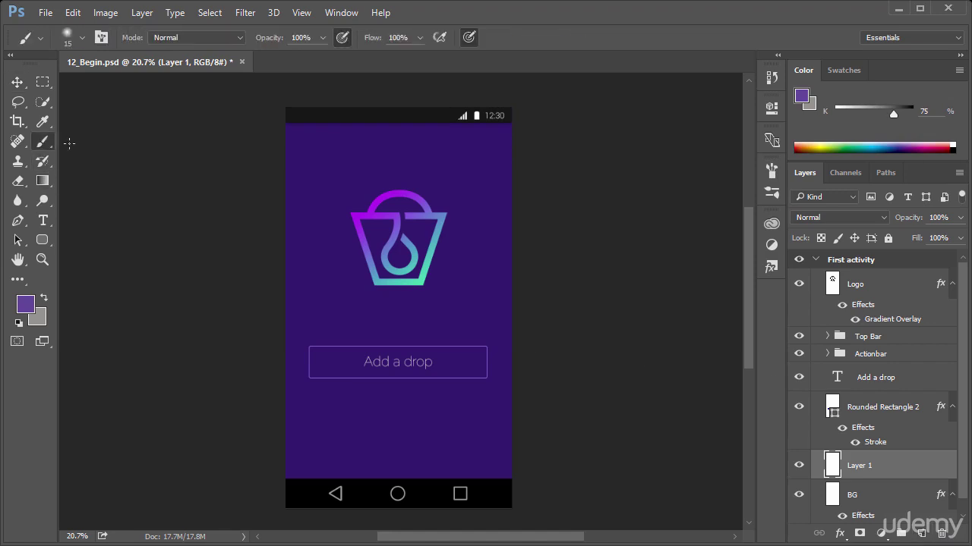
{"action": "left_click", "coordinate": [82, 39]}
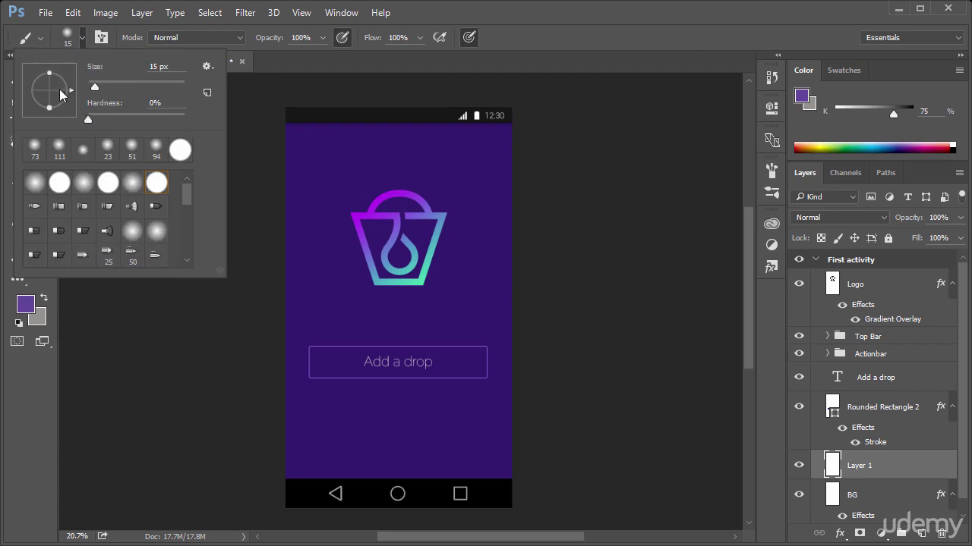
{"action": "left_click", "coordinate": [87, 118]}
{"action": "left_click_drag", "start_coordinate": [95, 88], "coordinate": [177, 91]}
{"action": "left_click", "coordinate": [508, 50]}
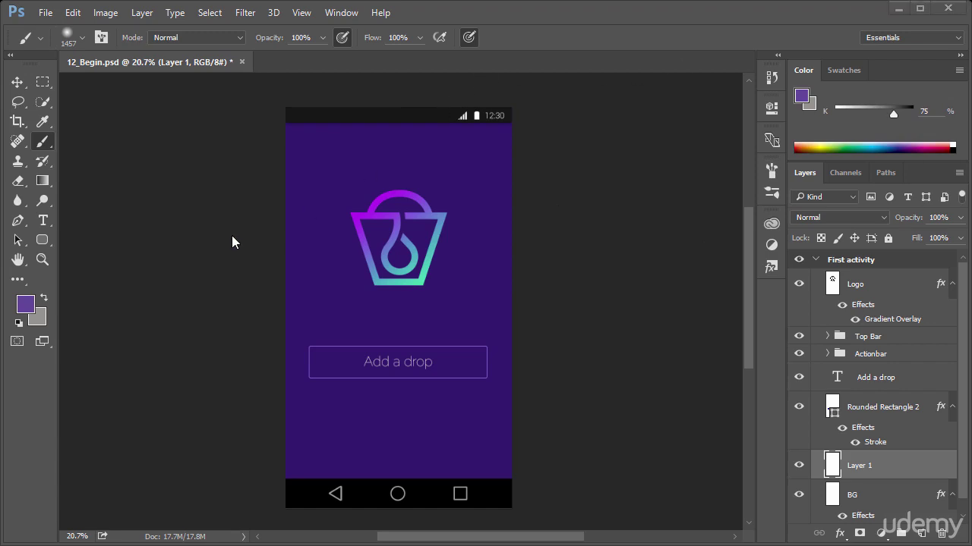
- Use 624898 as the foreground colour for the brush
{"action": "left_click", "coordinate": [28, 303]}
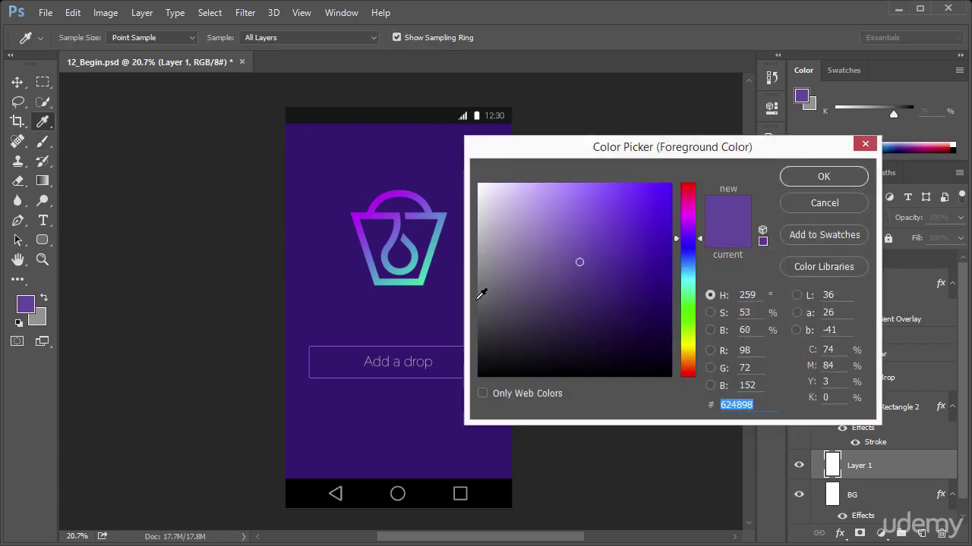
{"action": "left_click", "coordinate": [764, 408]}
{"action": "left_click_drag", "start_coordinate": [764, 405], "coordinate": [692, 400]}
{"action": "left_click", "coordinate": [804, 179]}
{"action": "key", "text": "b"}
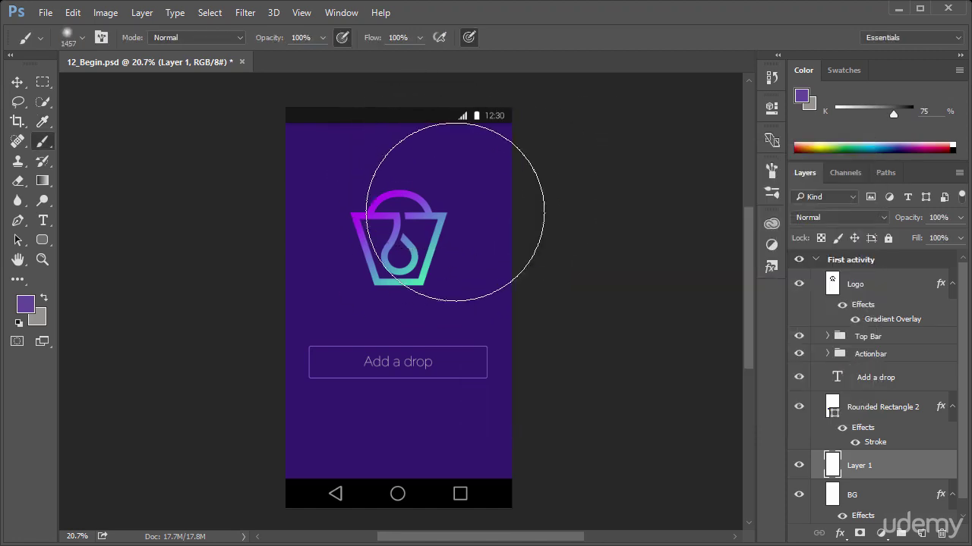
- Paint soft purple glows on Layer 1 in the phone screen's corners and behind the "Add a drop" button
{"action": "mouse_move", "coordinate": [501, 136]}
{"action": "left_mouse_down"}
{"action": "mouse_move", "coordinate": [494, 119]}
{"action": "mouse_move", "coordinate": [574, 303]}
{"action": "left_mouse_up"}
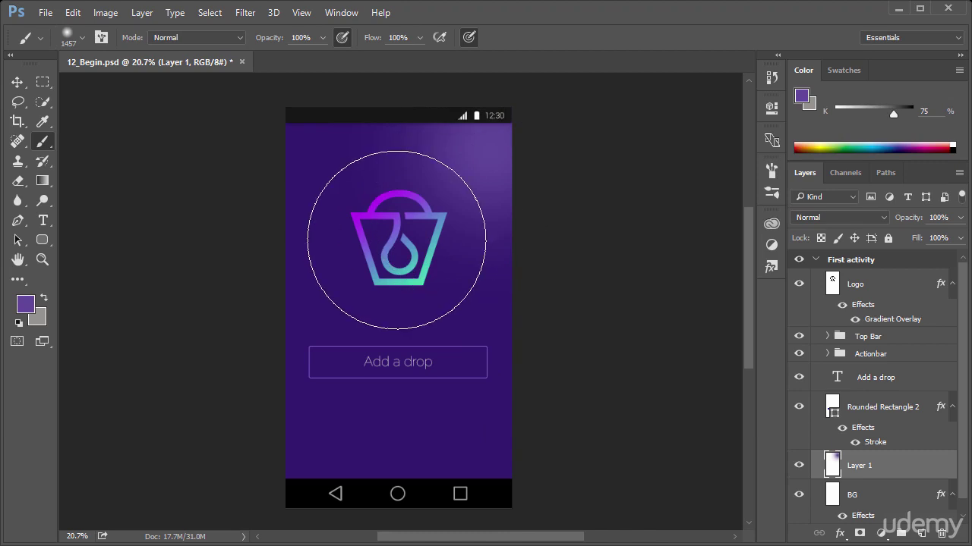
{"action": "left_click_drag", "start_coordinate": [321, 174], "coordinate": [282, 126]}
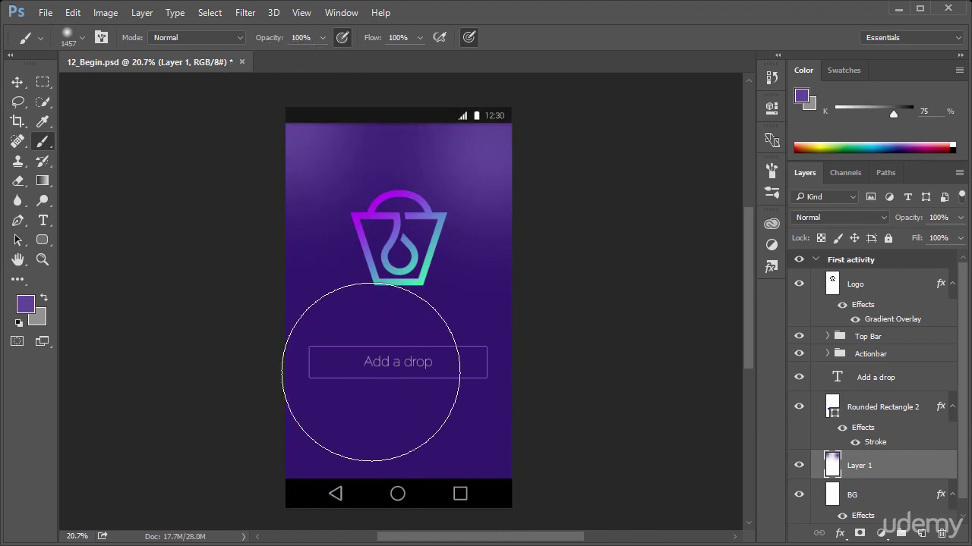
{"action": "left_click", "coordinate": [388, 349]}
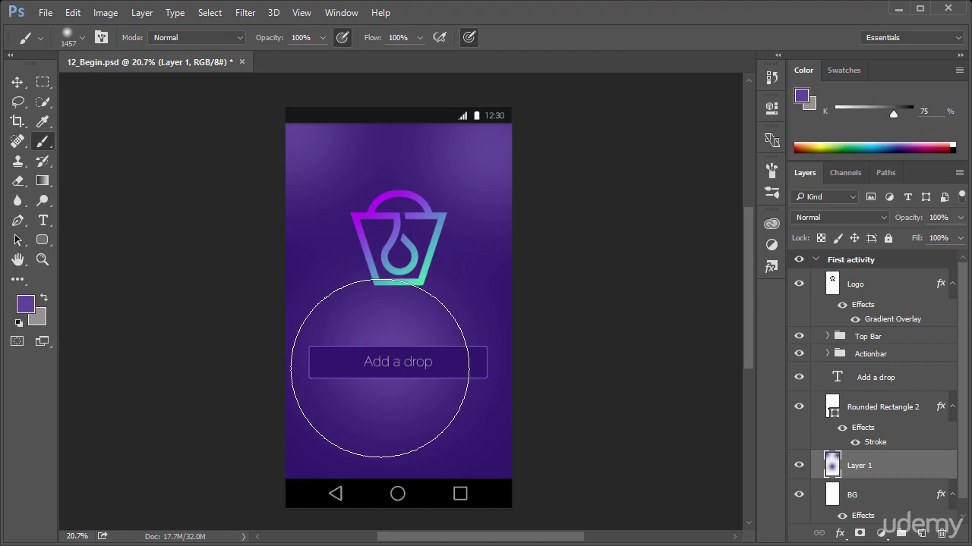
{"action": "left_click", "coordinate": [275, 490]}
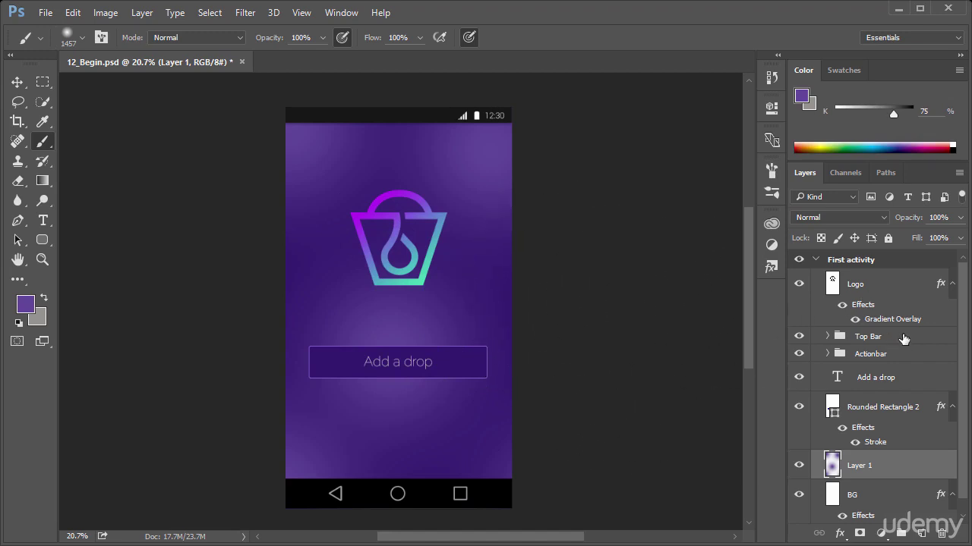
- Lower the opacity of Layer 1 slightly to soften the painted glows
{"action": "left_click", "coordinate": [958, 218]}
{"action": "left_click_drag", "start_coordinate": [943, 231], "coordinate": [937, 234]}
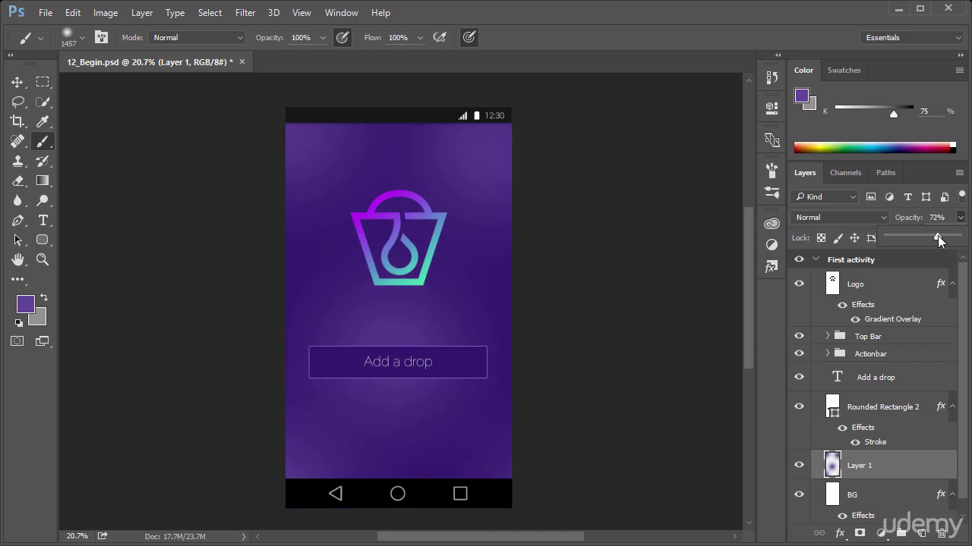
{"action": "left_click_drag", "start_coordinate": [941, 240], "coordinate": [948, 241]}
{"action": "left_click", "coordinate": [891, 470]}
- Remove the fill from the button's rounded rectangle, Rounded Rectangle 2, so only its outline remains
{"action": "left_click", "coordinate": [883, 406]}
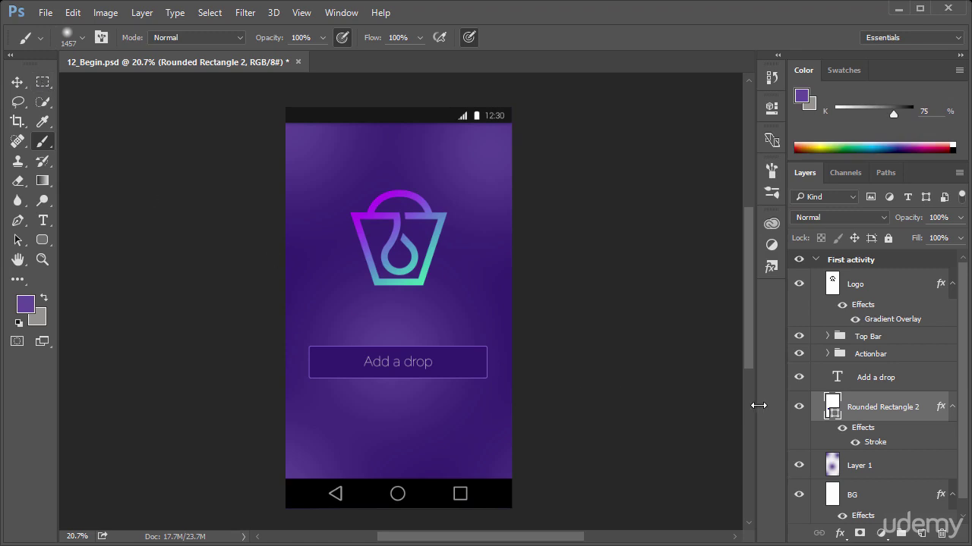
{"action": "left_click", "coordinate": [17, 240]}
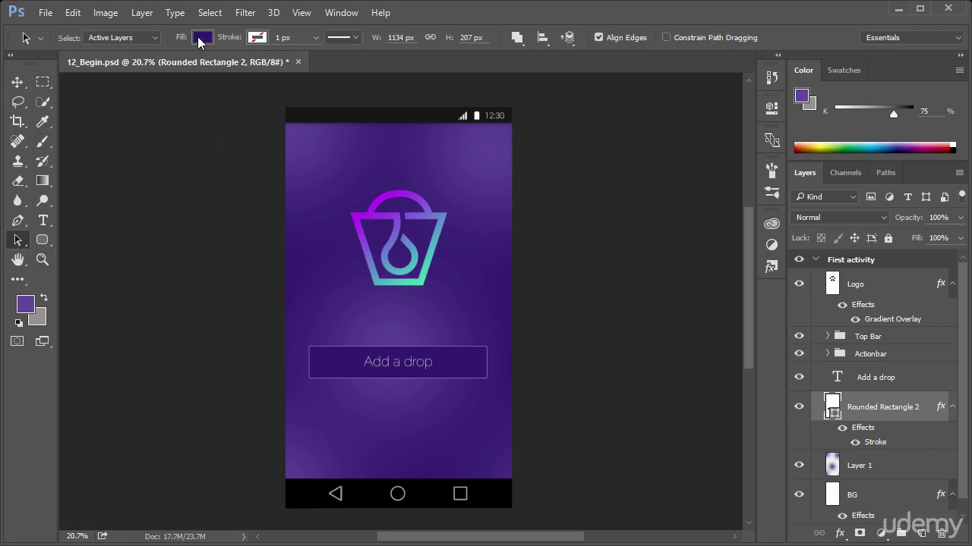
{"action": "left_click", "coordinate": [201, 37]}
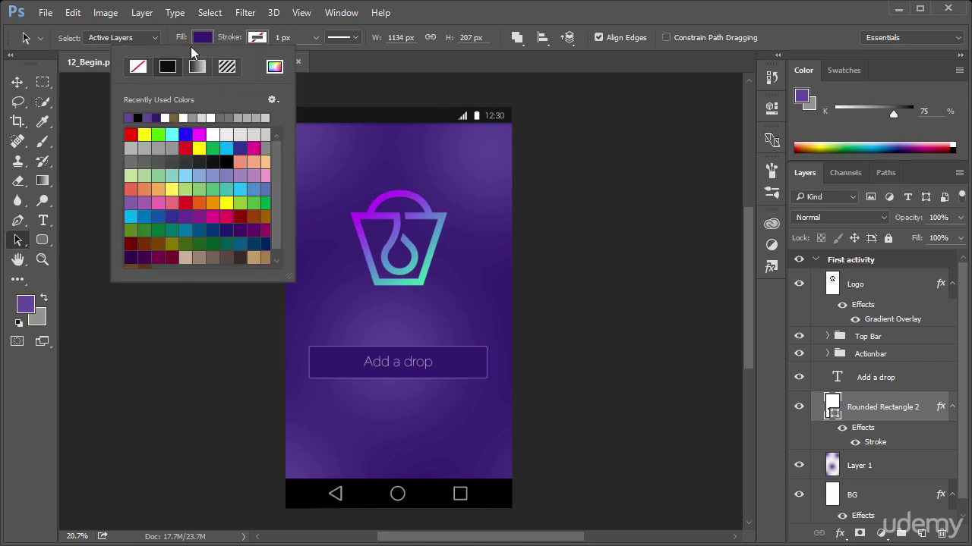
{"action": "left_click", "coordinate": [135, 68]}
{"action": "left_click", "coordinate": [465, 22]}
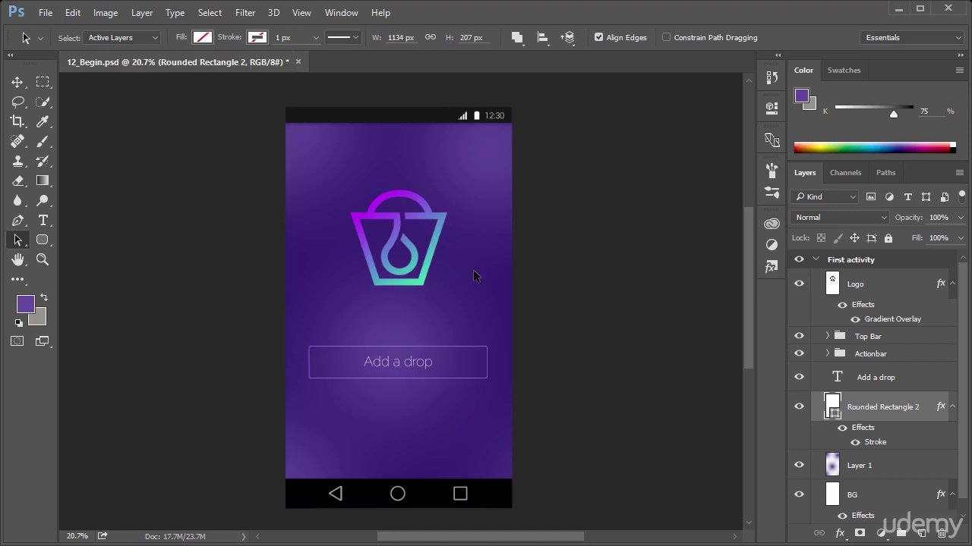
- Examine the whole screen design closely, from the status bar to the navigation bar, and select the First activity group
{"action": "left_click", "coordinate": [43, 259]}
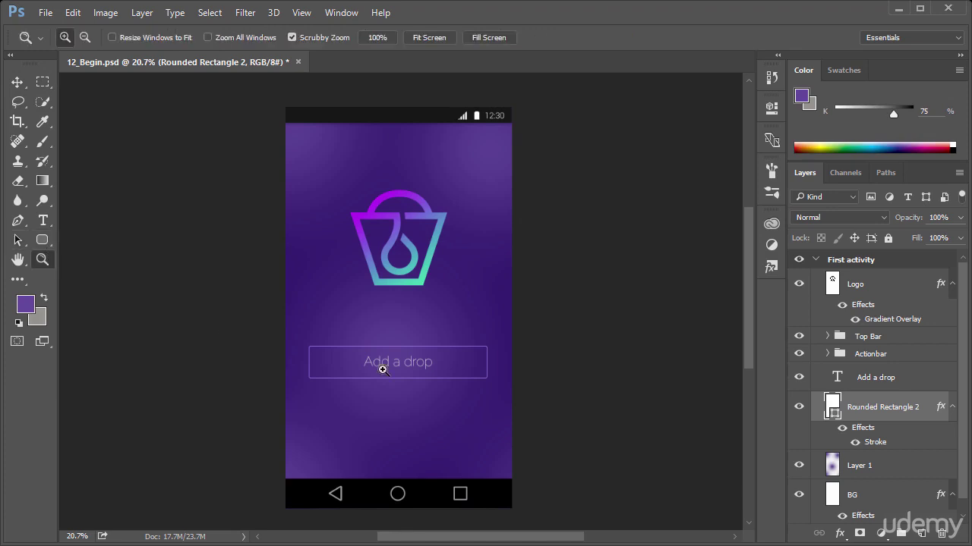
{"action": "left_click", "coordinate": [383, 370]}
{"action": "scroll", "coordinate": [383, 370], "scroll_direction": "up", "scroll_amount": 3}
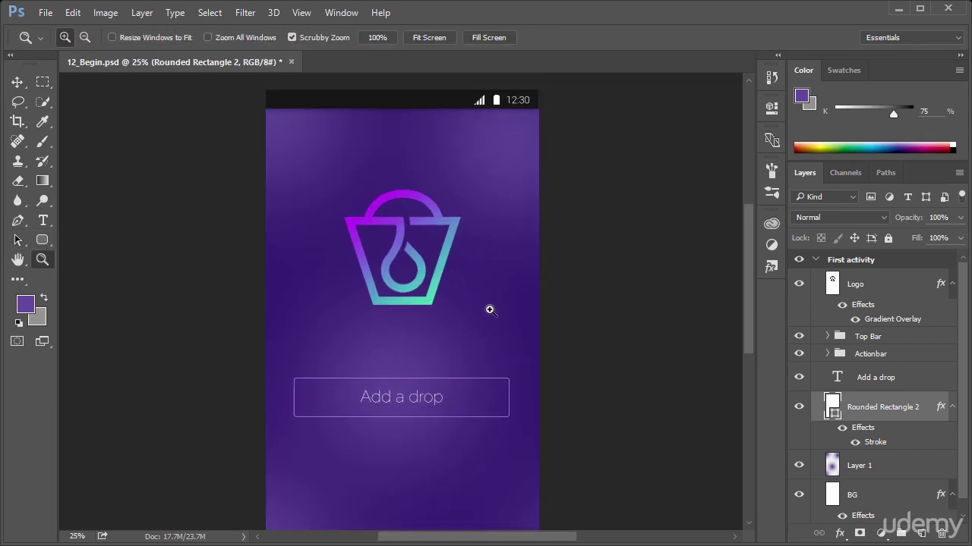
{"action": "scroll", "coordinate": [493, 311], "scroll_direction": "down", "scroll_amount": 1}
{"action": "scroll", "coordinate": [500, 309], "scroll_direction": "down", "scroll_amount": 2}
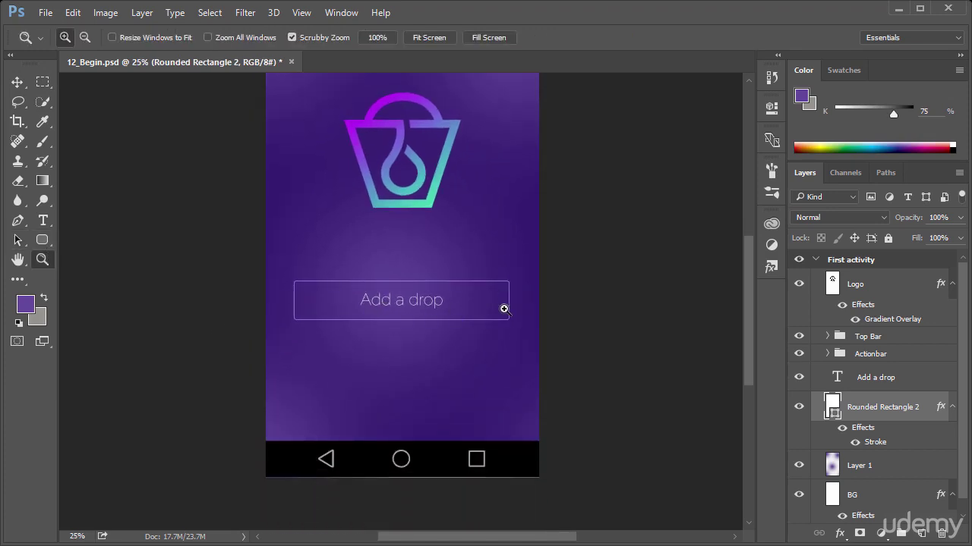
{"action": "scroll", "coordinate": [504, 309], "scroll_direction": "up", "scroll_amount": 1}
{"action": "scroll", "coordinate": [504, 309], "scroll_direction": "up", "scroll_amount": 2}
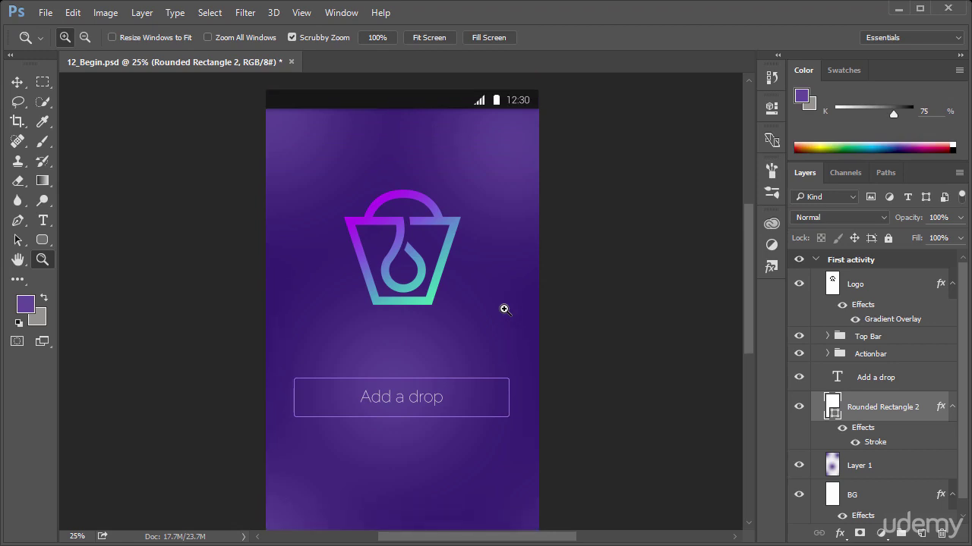
{"action": "scroll", "coordinate": [535, 288], "scroll_direction": "down", "scroll_amount": 1}
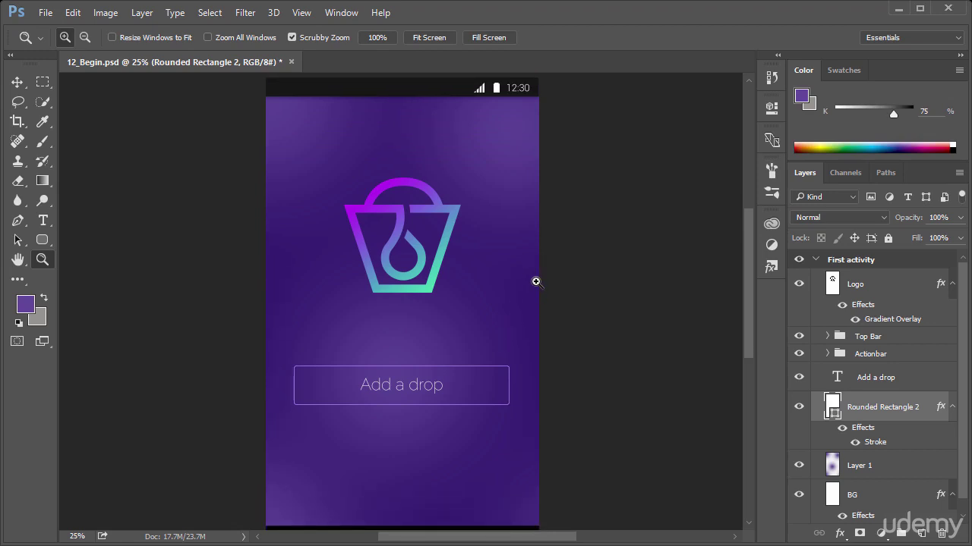
{"action": "scroll", "coordinate": [536, 282], "scroll_direction": "up", "scroll_amount": 2}
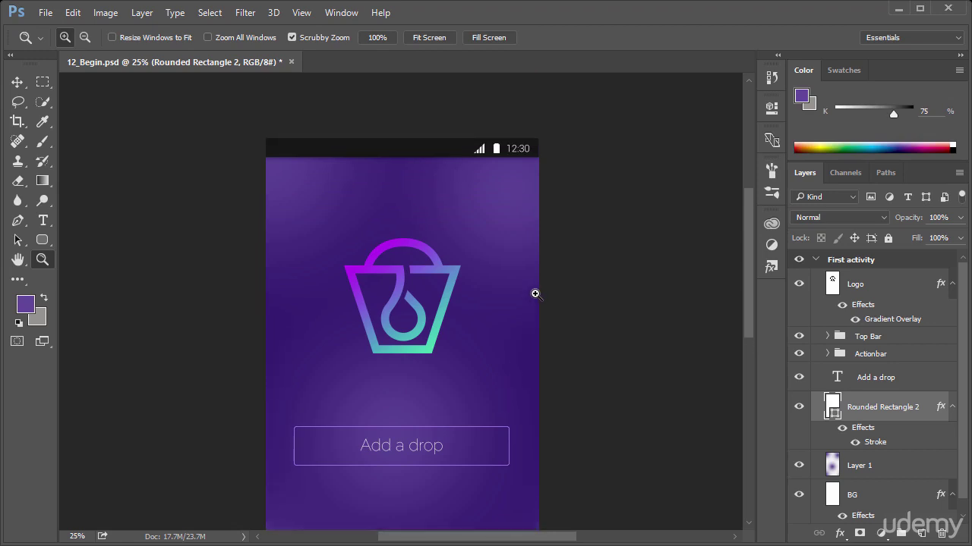
{"action": "left_click", "coordinate": [852, 264]}
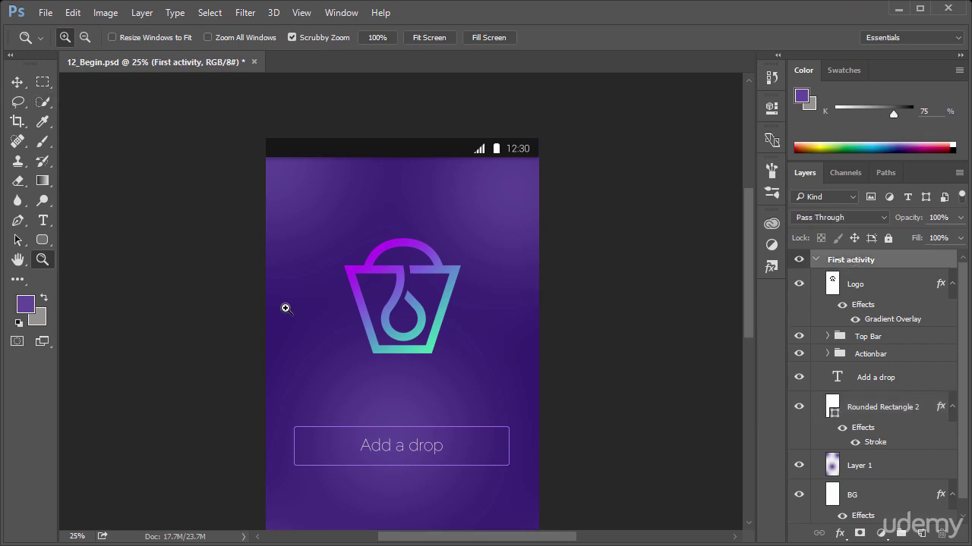
{"action": "scroll", "coordinate": [191, 309], "scroll_direction": "down", "scroll_amount": 3}
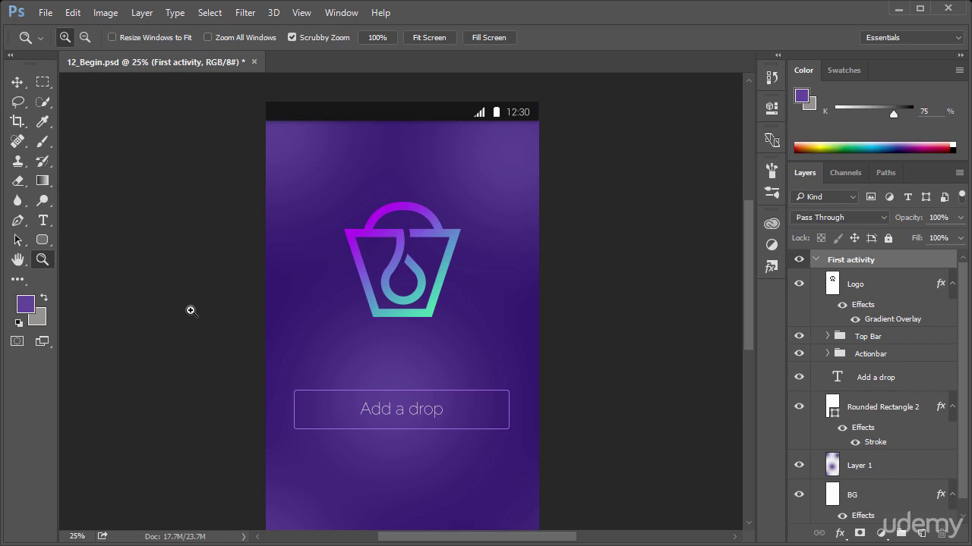